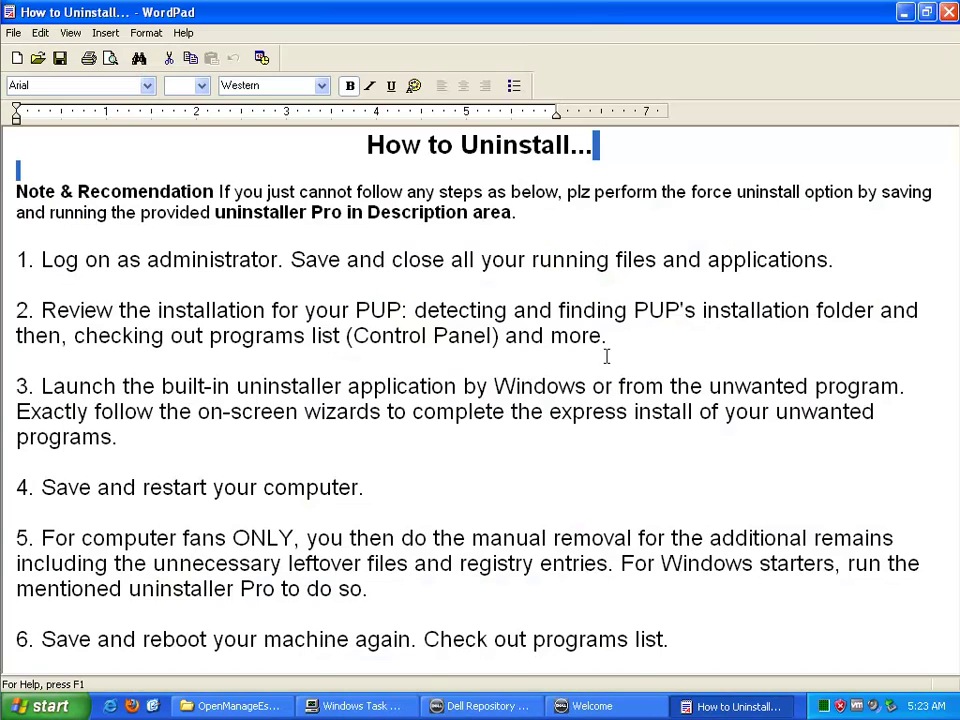
- Read through the uninstall instructions document, from the note and recommendation down to step 6 on rebooting again
drag(542, 214, 16, 168)
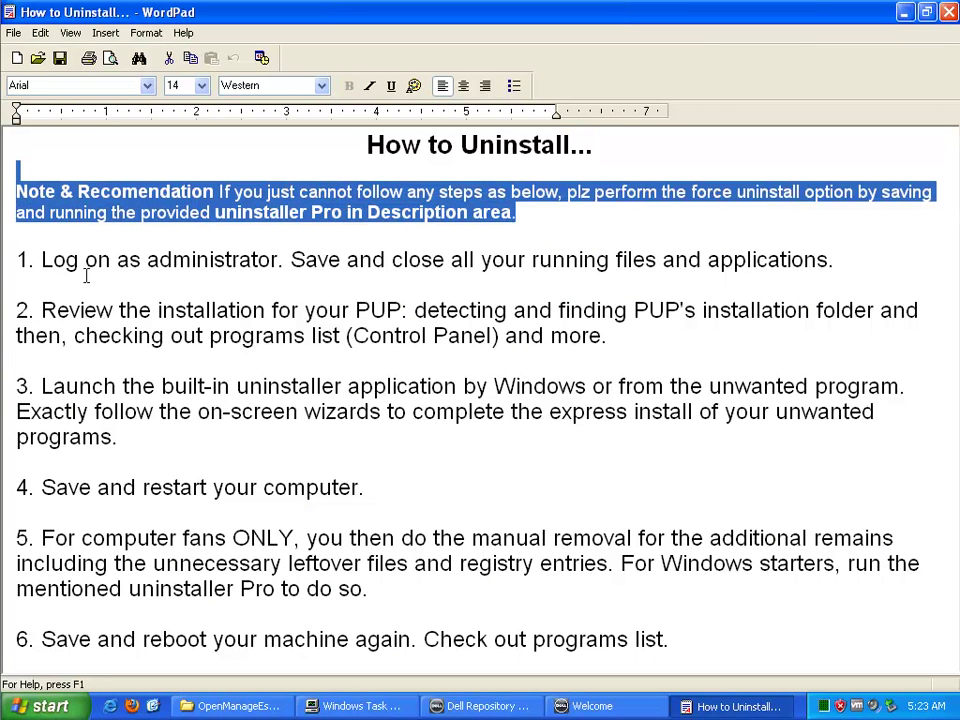
drag(36, 260, 15, 260)
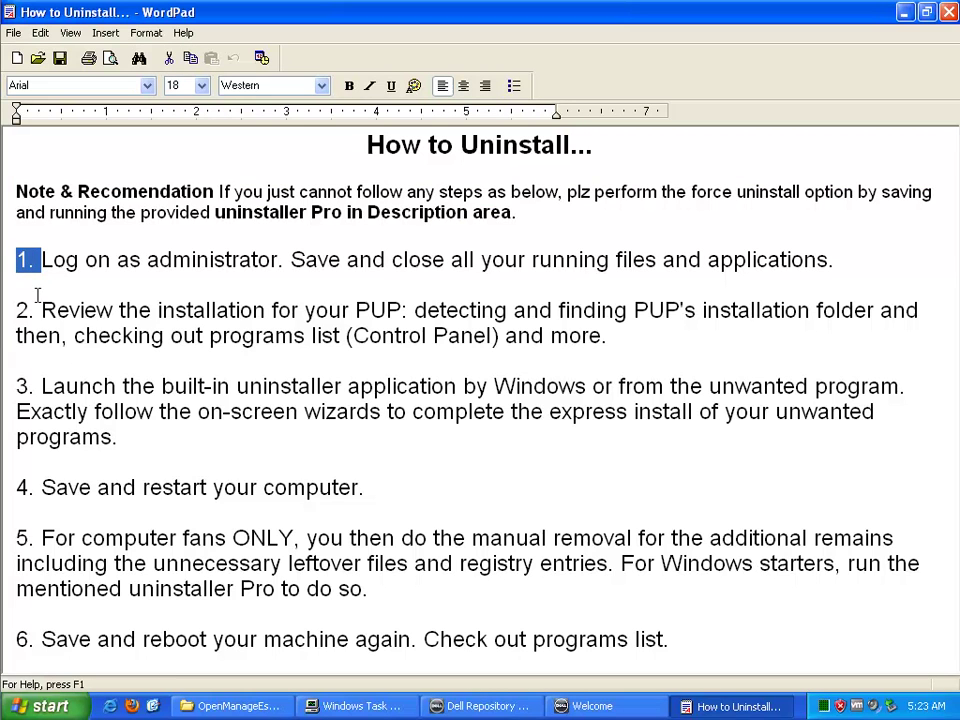
drag(612, 335, 8, 310)
drag(135, 437, 3, 392)
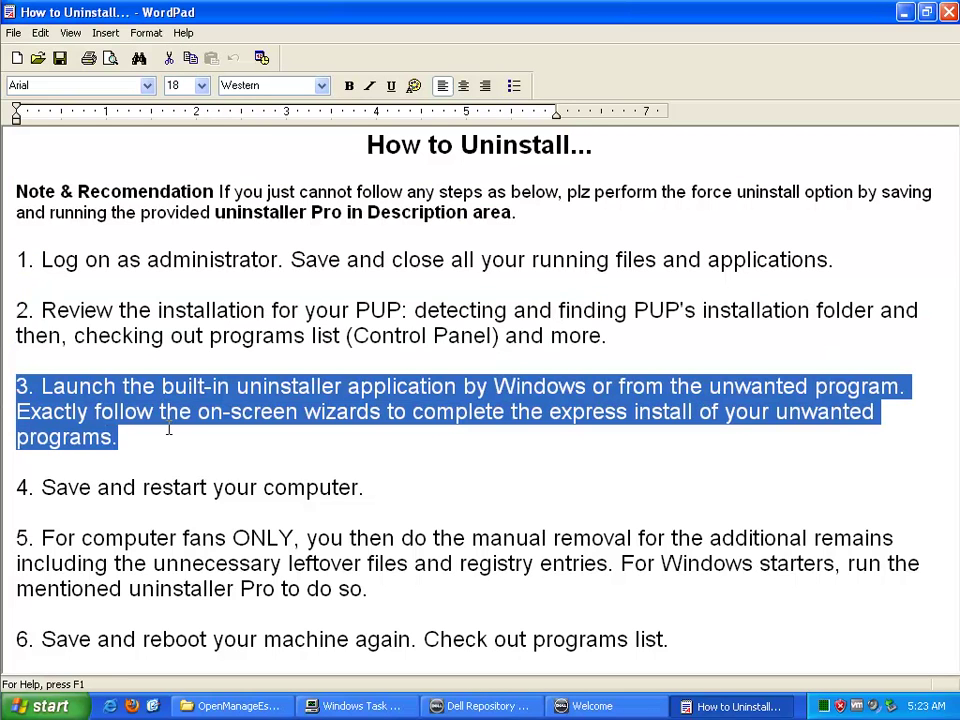
drag(405, 490, 8, 490)
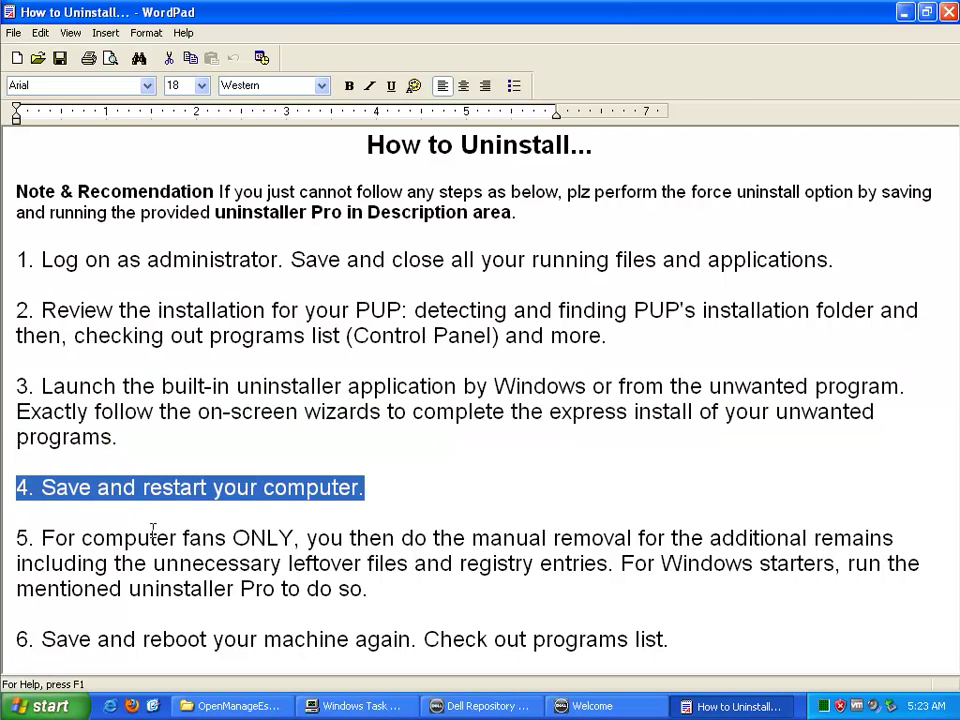
drag(418, 596, 20, 540)
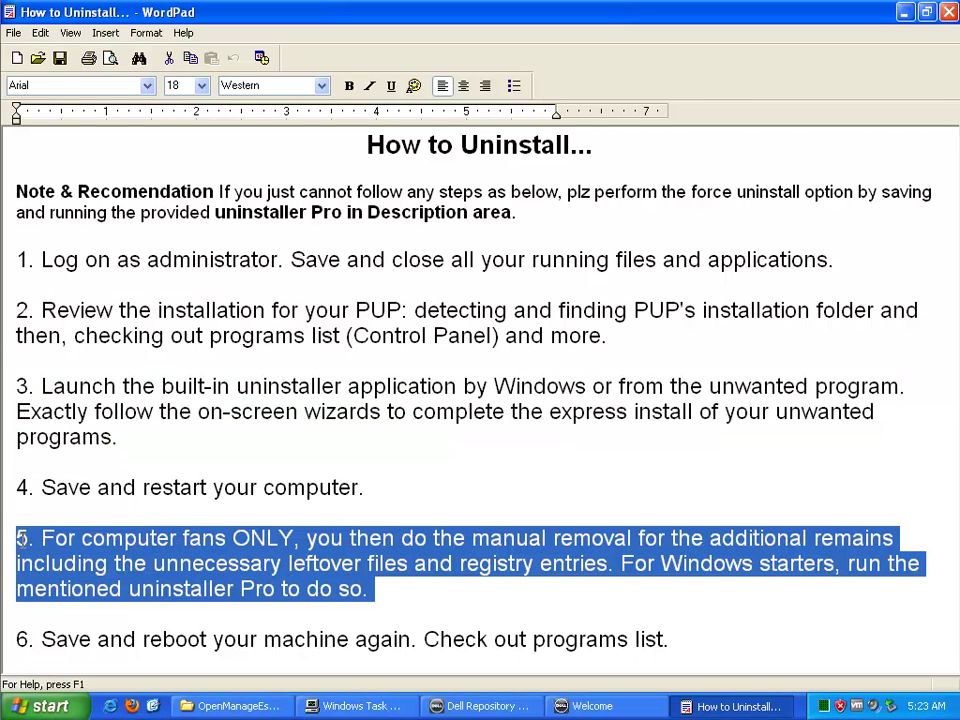
drag(690, 640, 15, 640)
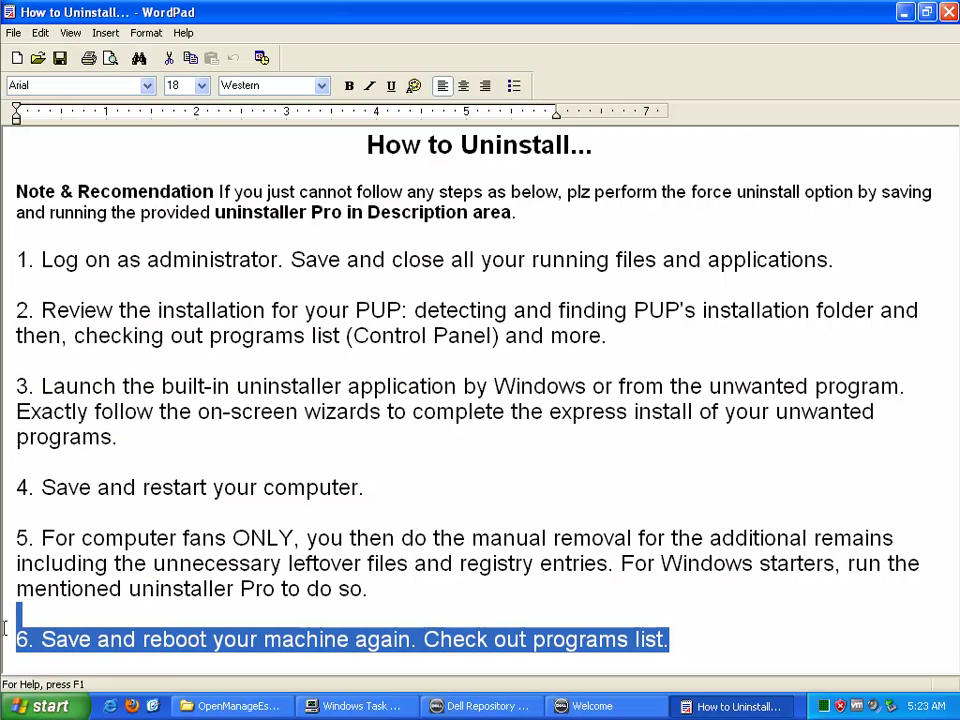
click(493, 386)
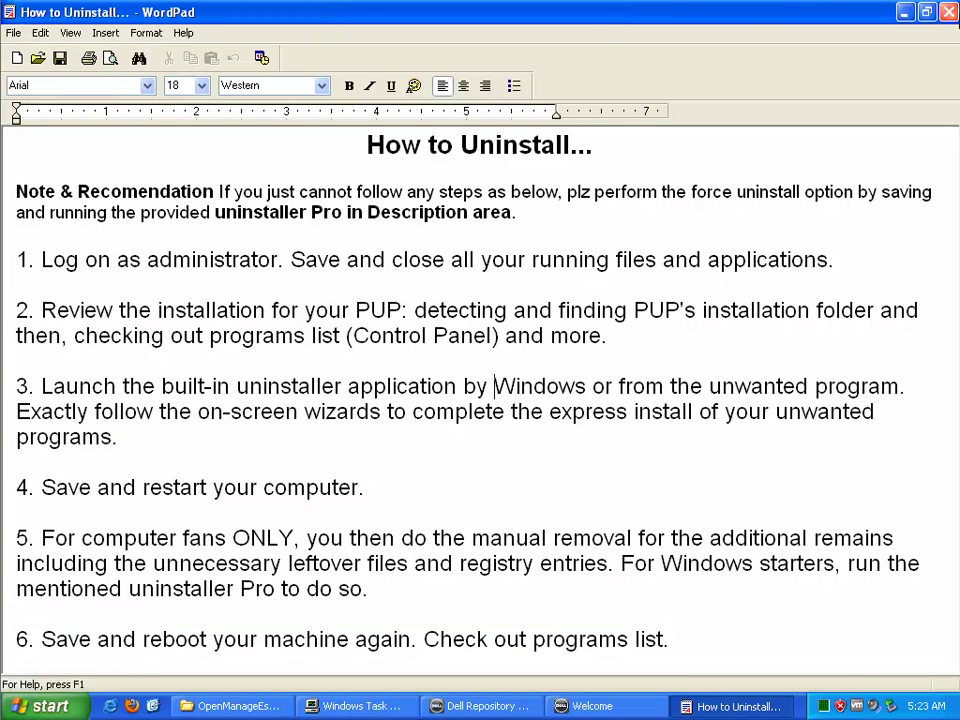
- Close the uninstall instructions document, the Repository Manager welcome window and Dell Repository Manager itself
click(949, 12)
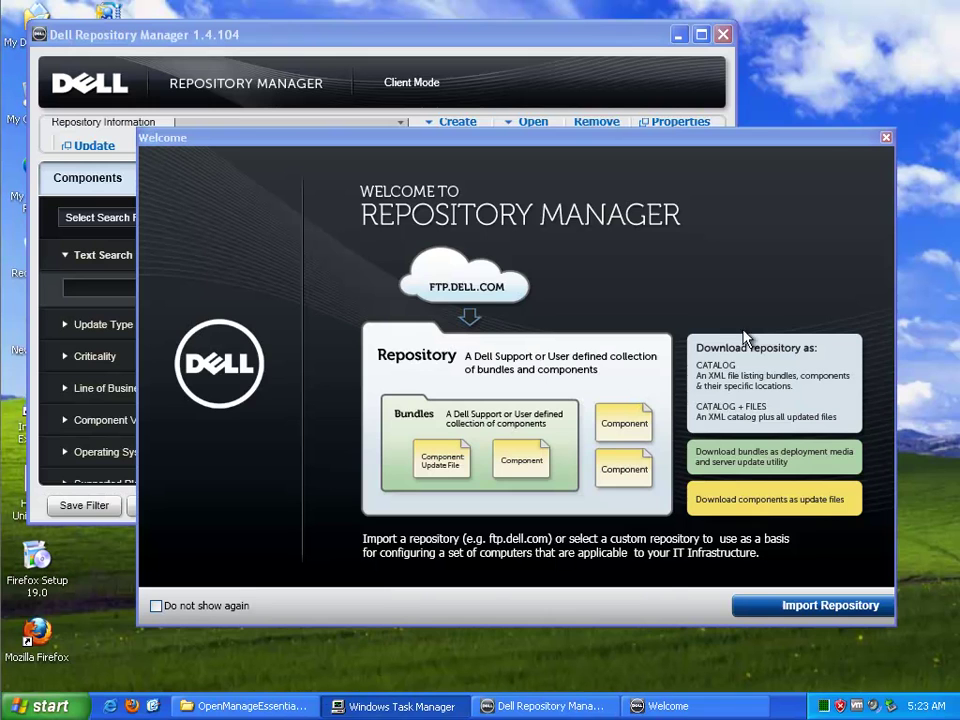
click(886, 138)
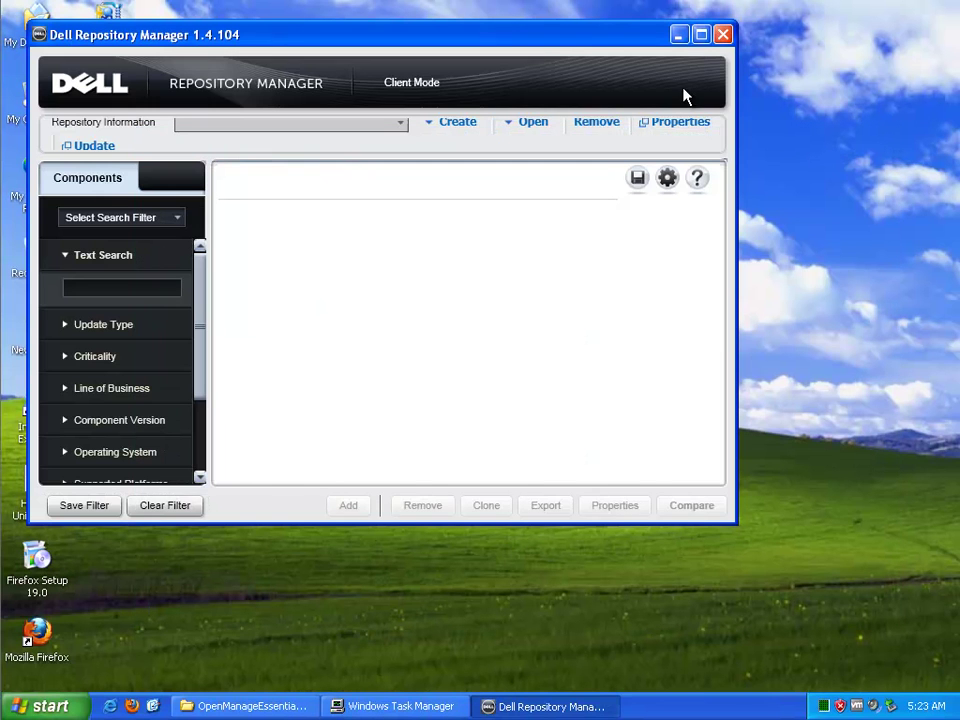
click(722, 36)
- View the drm picture from the desktop, move its viewer window aside, and close the viewer
double_click(105, 395)
drag(415, 100, 497, 137)
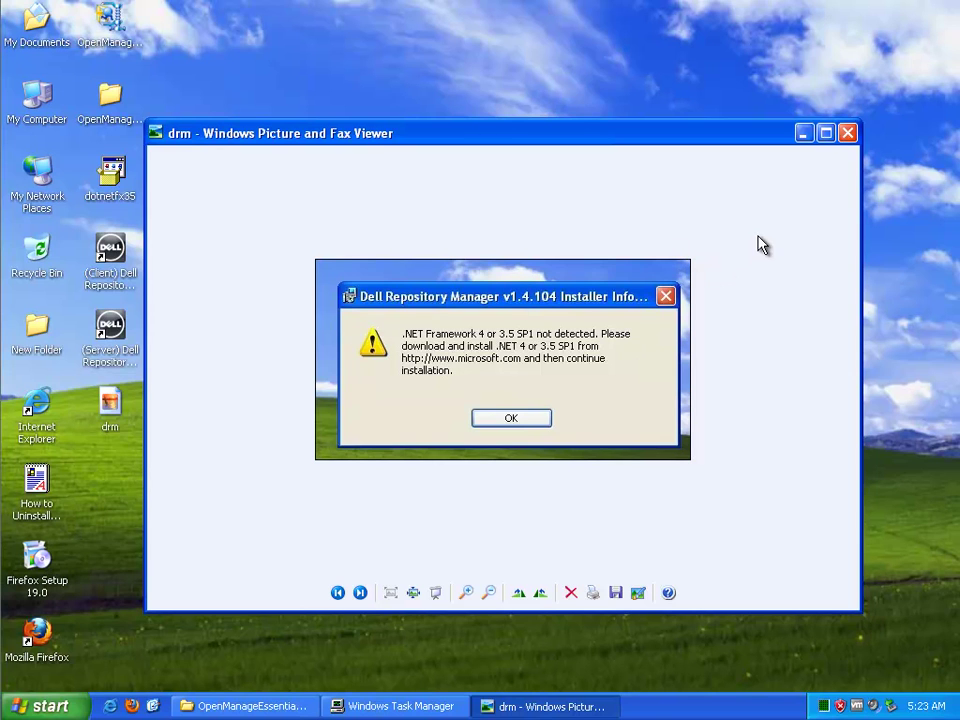
click(847, 134)
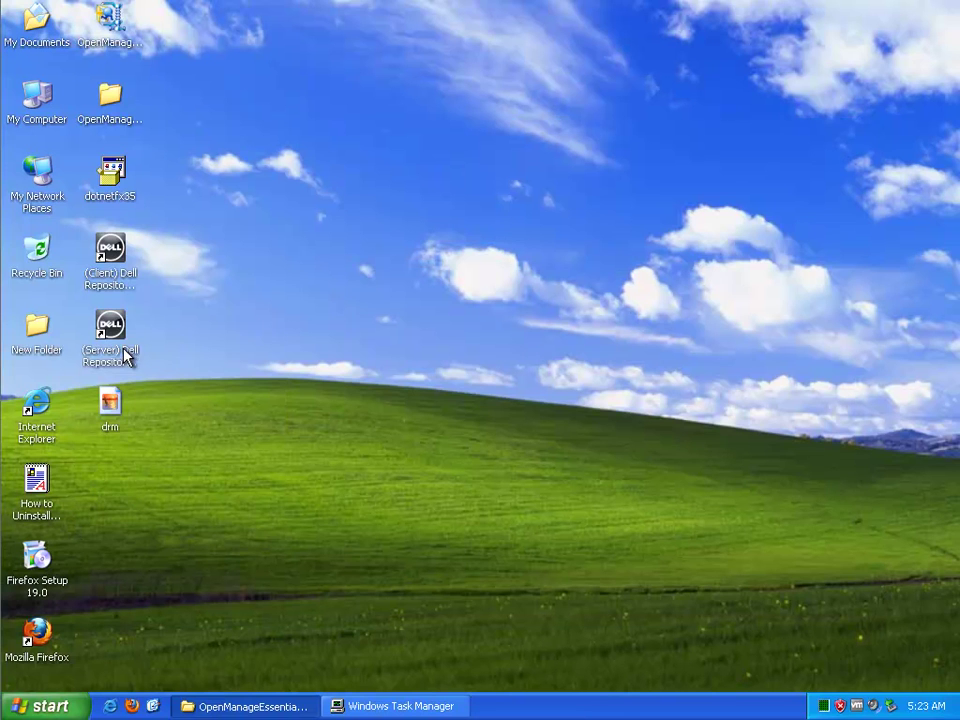
- Locate the installation folder of Dell Repository Manager through the target of its client desktop shortcut
click(111, 265)
right_click(111, 265)
click(182, 525)
click(207, 535)
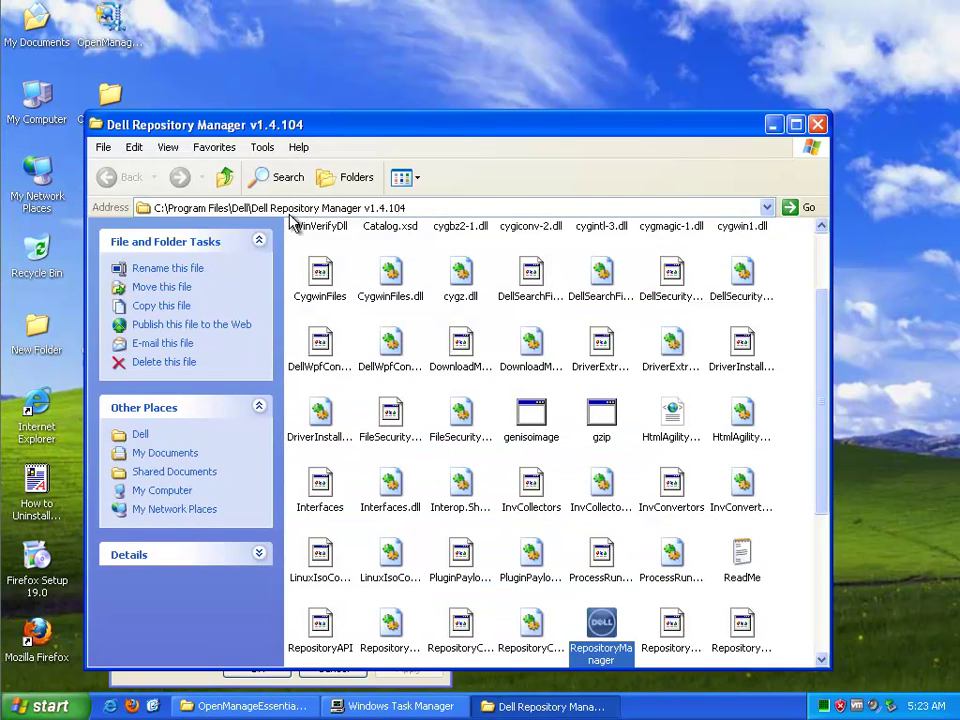
- Go to C:\Program Files, show its hidden contents, and dismiss the shortcut's properties dialog
click(280, 208)
click(282, 208)
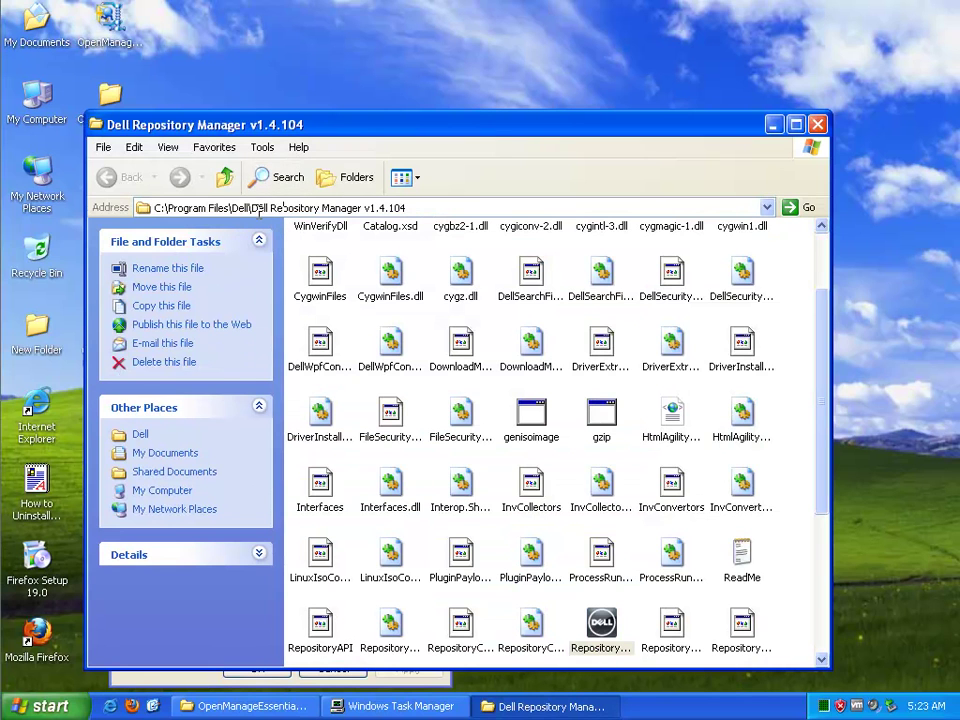
drag(236, 208, 561, 212)
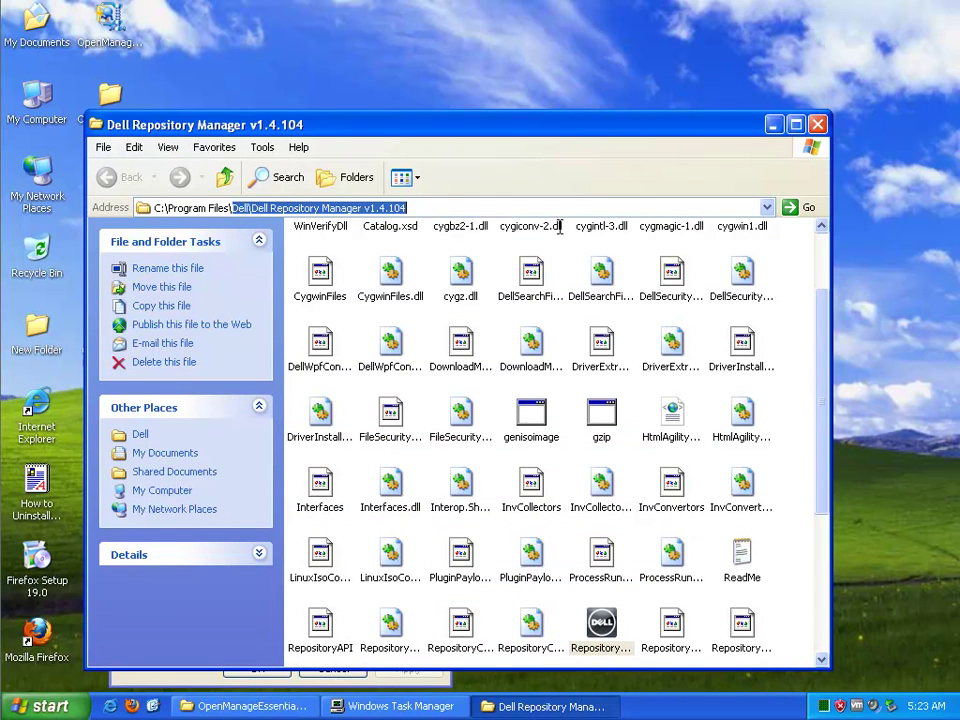
key(BackSpace)
key(Return)
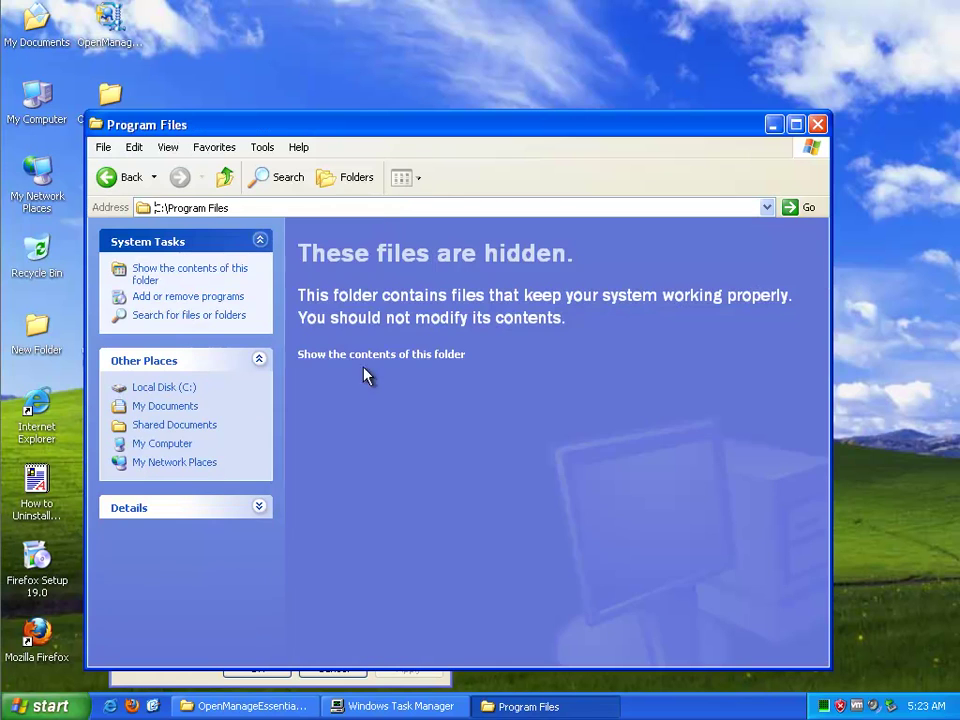
click(462, 362)
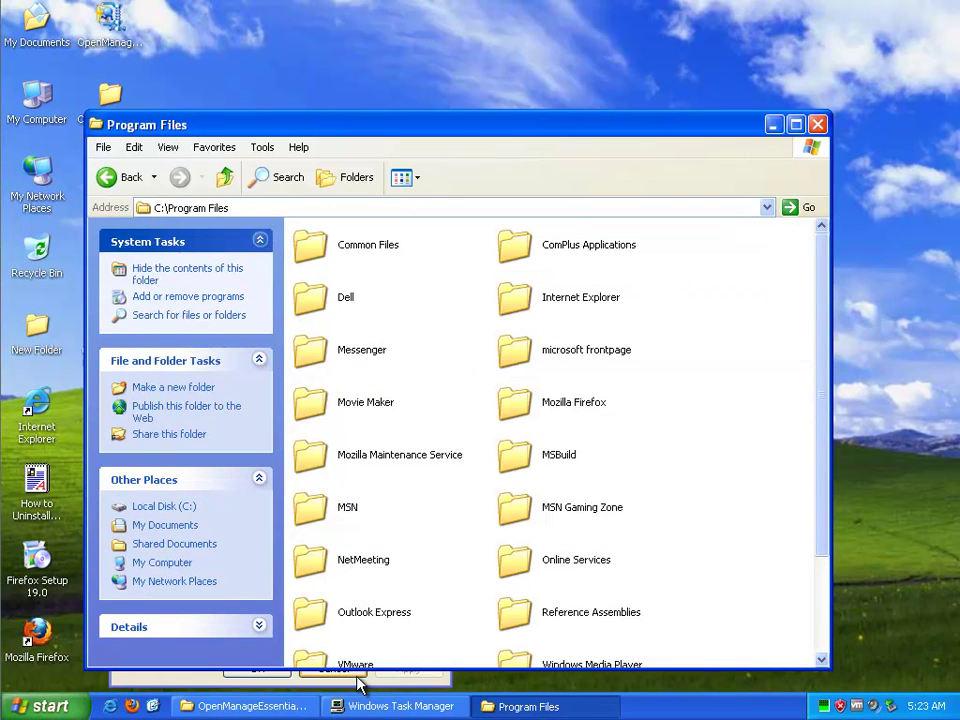
click(170, 686)
click(333, 668)
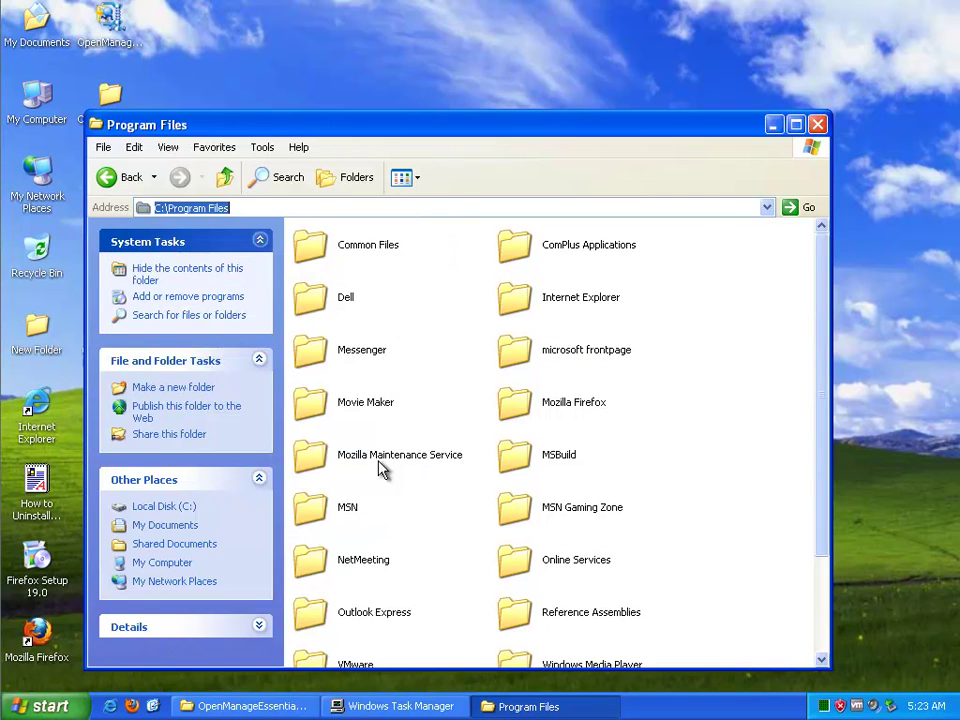
- List the Program Files folders with details, newest modification date first, and select Dell, MSBuild and Reference Assemblies
click(405, 178)
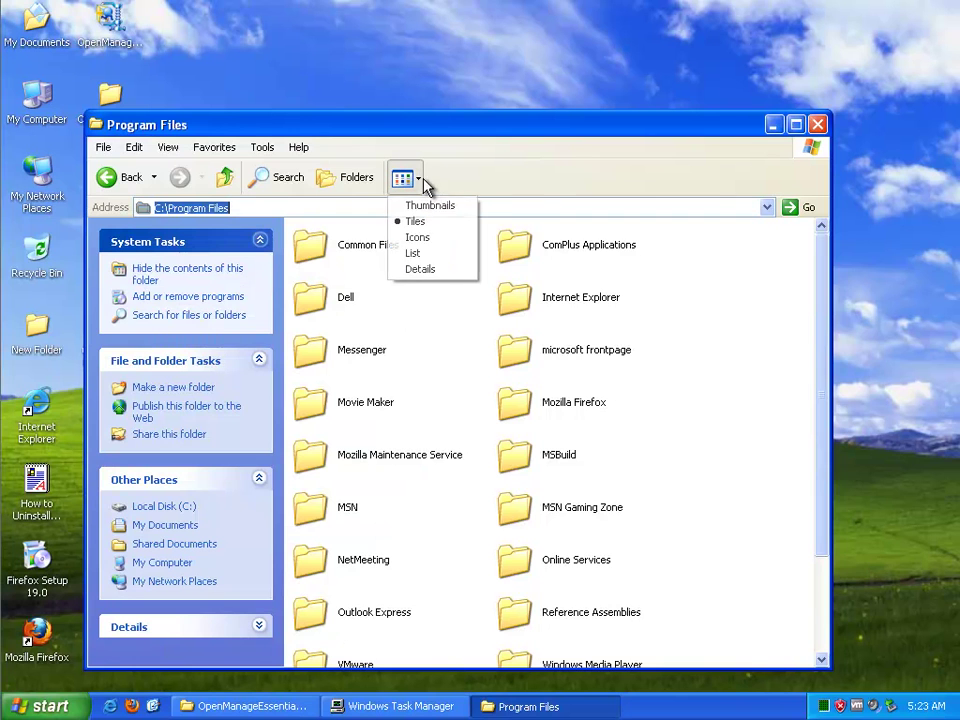
click(428, 270)
click(690, 227)
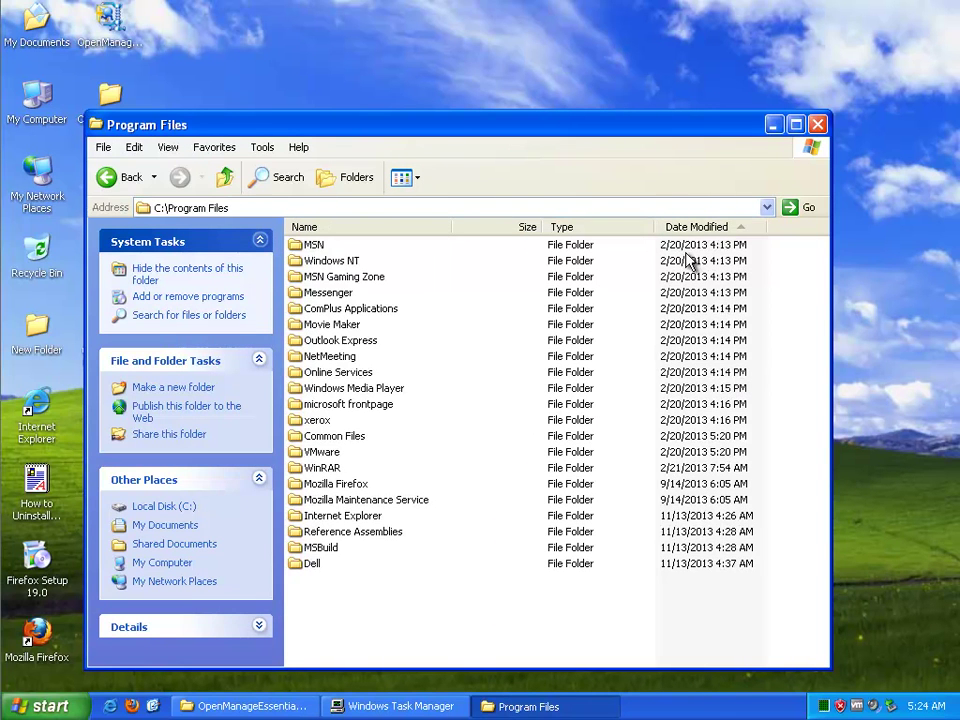
click(690, 226)
click(312, 246)
ctrl+click(318, 262)
ctrl+click(322, 278)
- Display the Program Files folders as thumbnails and minimize the folder window
click(418, 178)
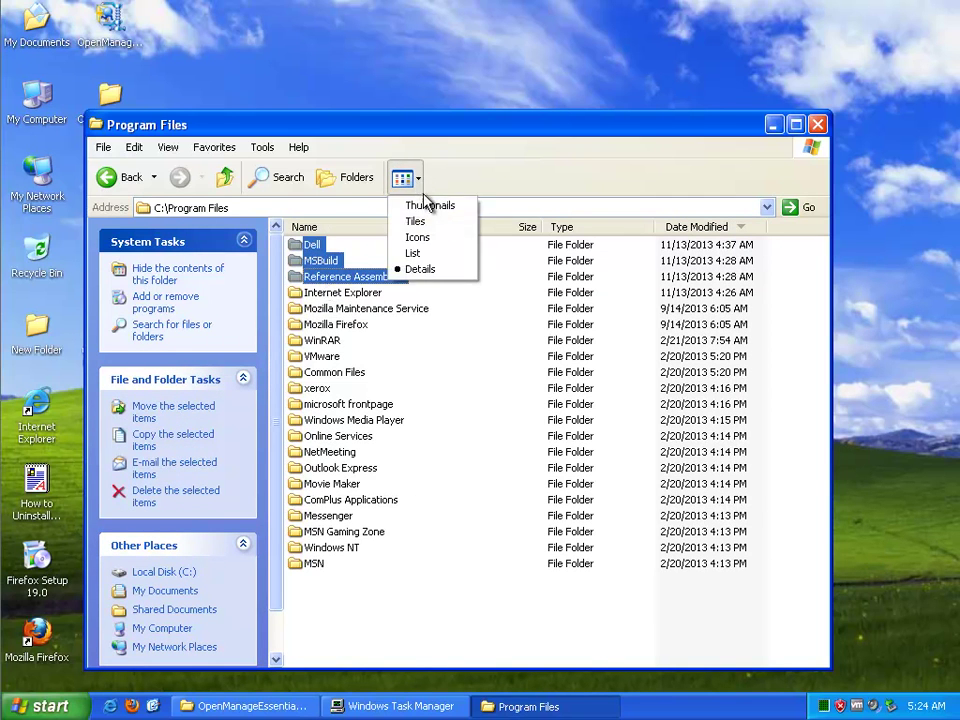
click(426, 207)
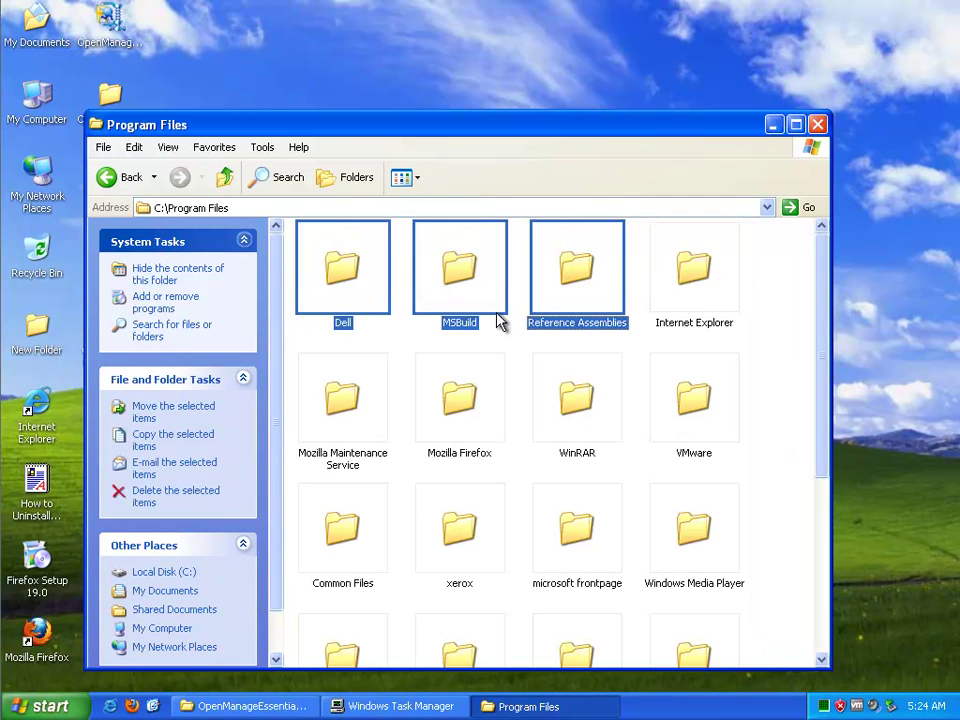
click(775, 127)
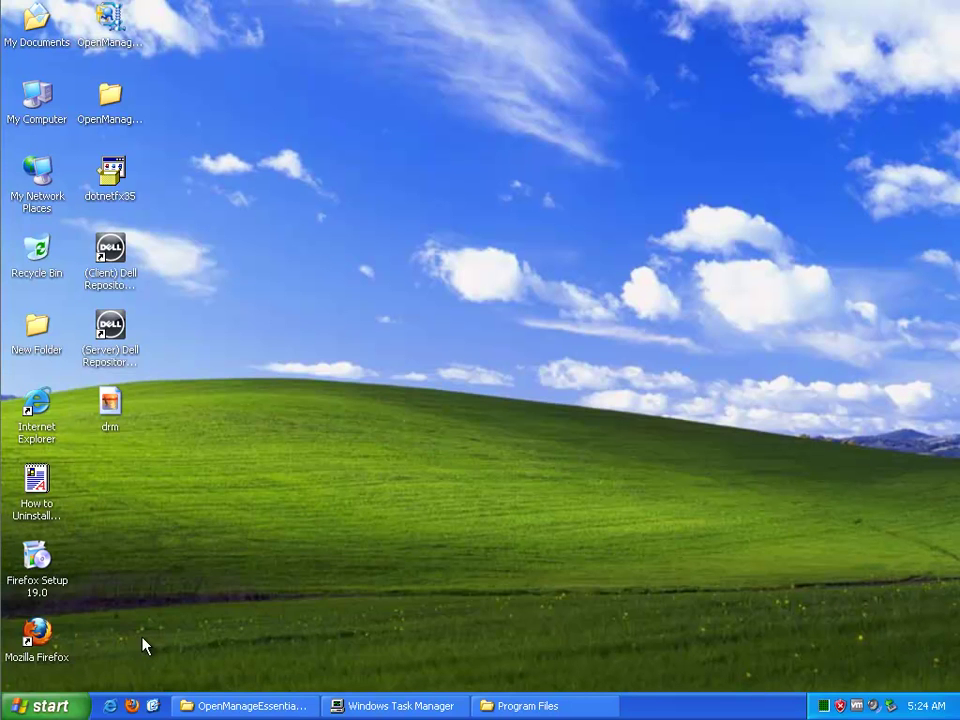
- Check the installed program groups for Dell Repository Manager v1.4.104, and open Add or Remove Programs from Control Panel
click(42, 706)
mouse_move(100, 645)
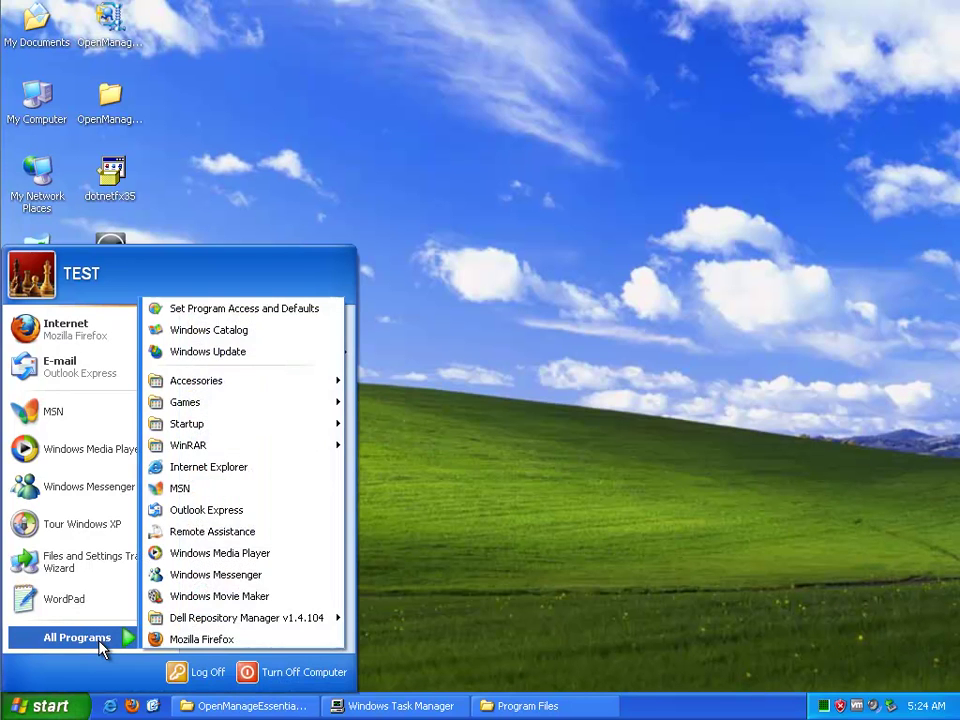
mouse_move(311, 625)
click(272, 478)
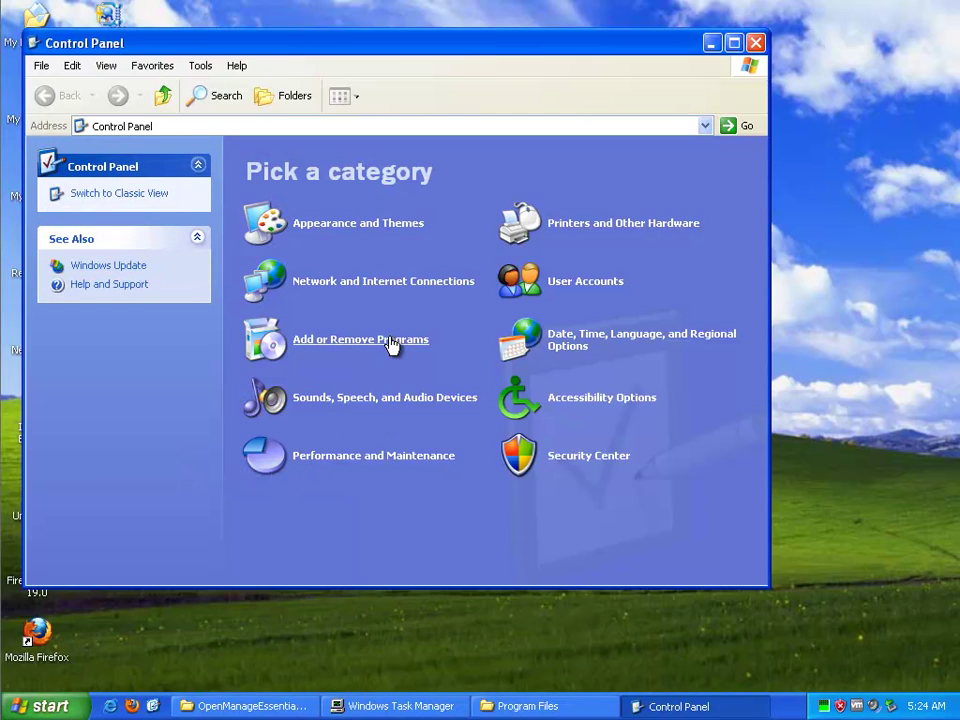
click(392, 347)
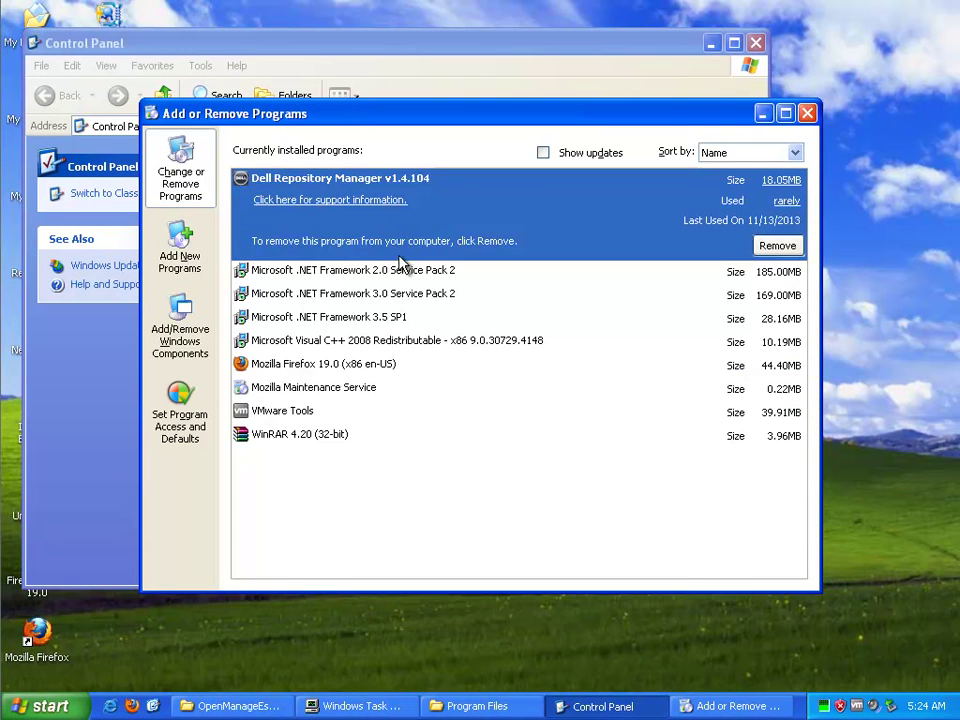
- Examine the Microsoft .NET Framework entries in the list of currently installed programs
click(392, 272)
click(387, 281)
click(385, 300)
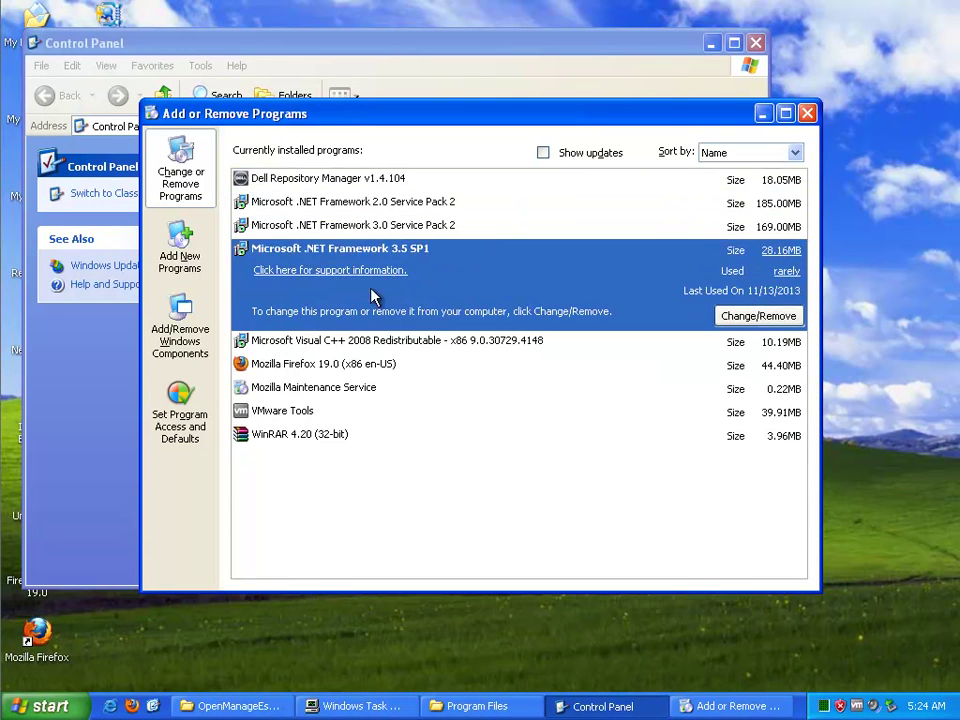
- Remove Dell Repository Manager v1.4.104 from the computer and confirm its removal
click(388, 182)
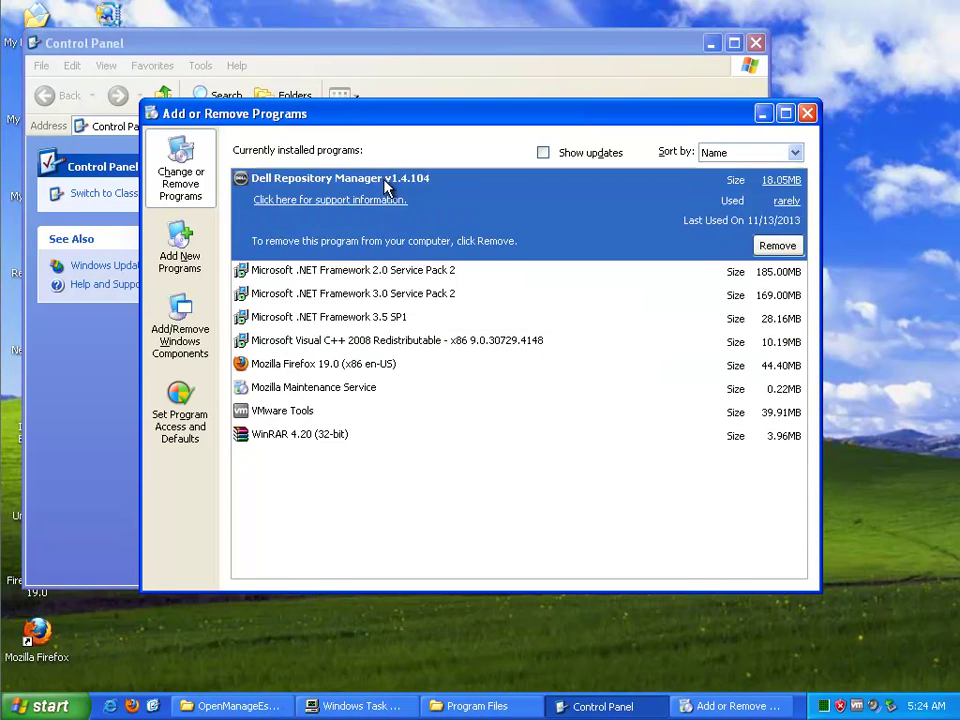
click(778, 246)
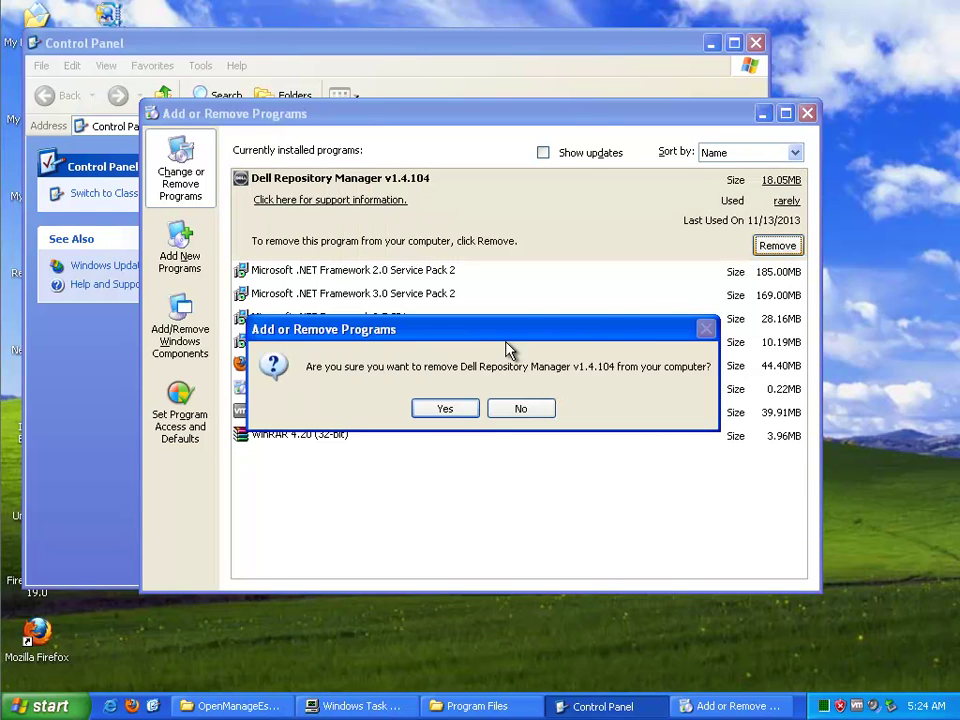
click(445, 410)
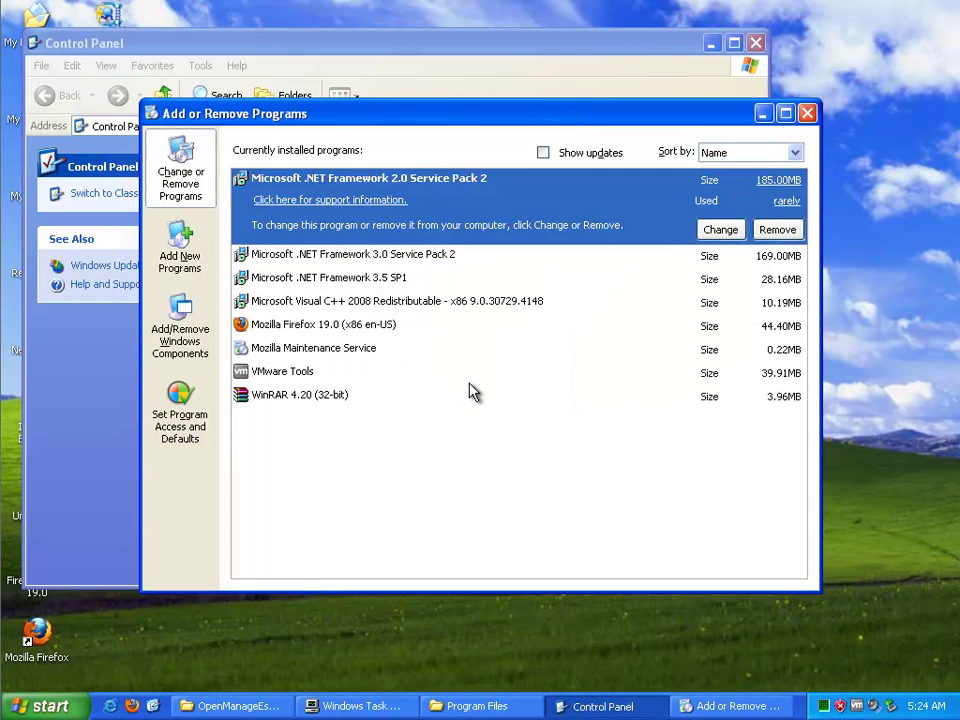
- Uninstall Microsoft .NET Framework 3.5 SP1 completely using the Uninstall option of its maintenance setup
click(467, 280)
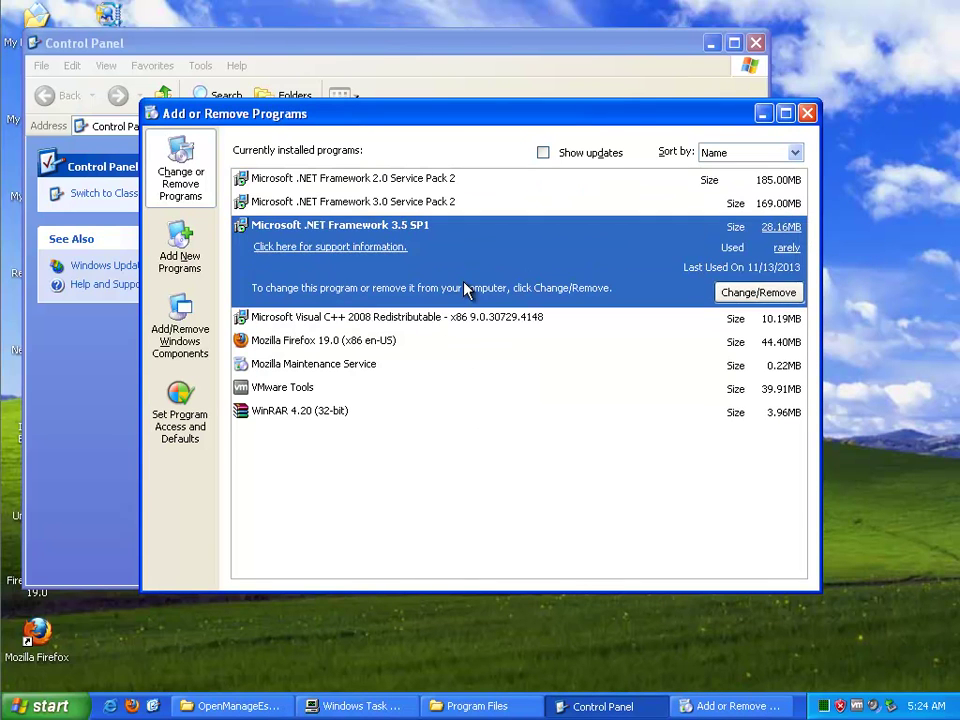
click(760, 293)
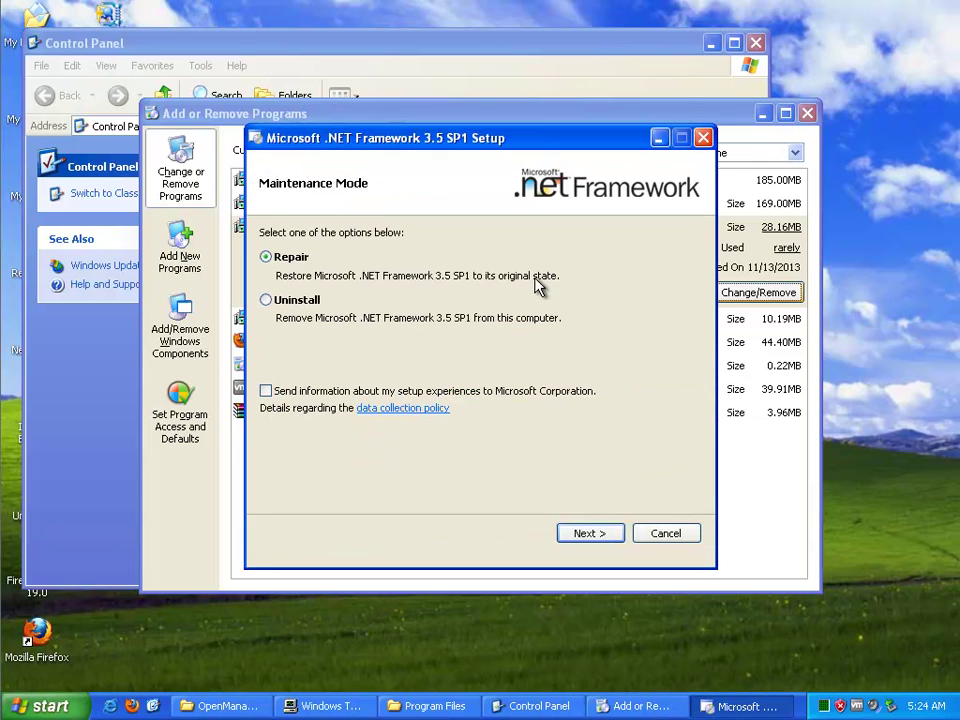
key(Tab)
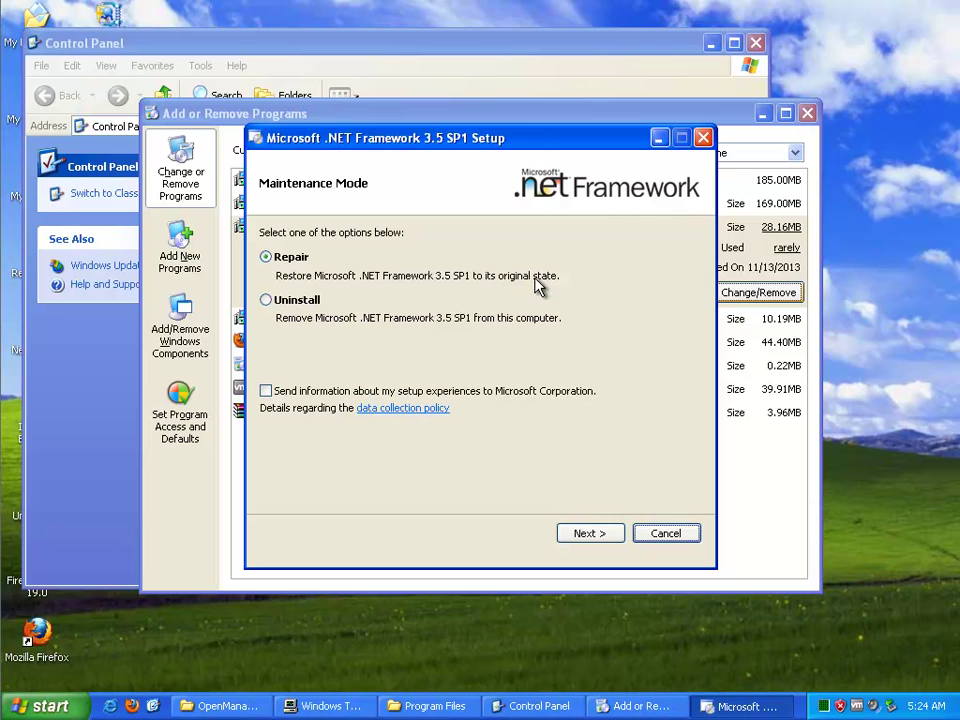
click(311, 300)
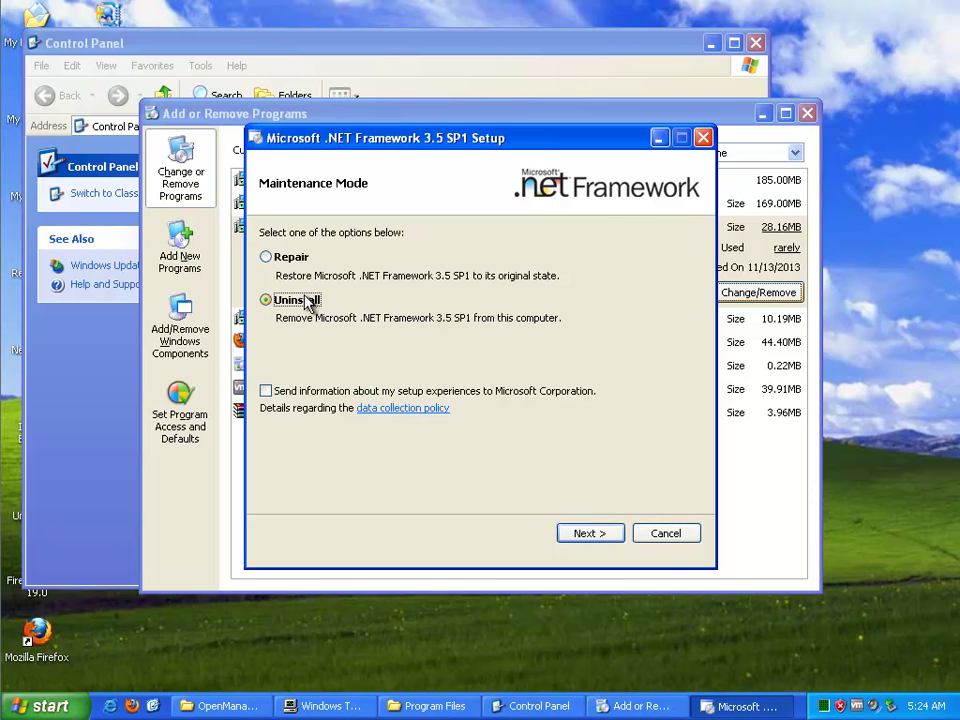
click(590, 535)
drag(482, 331, 540, 440)
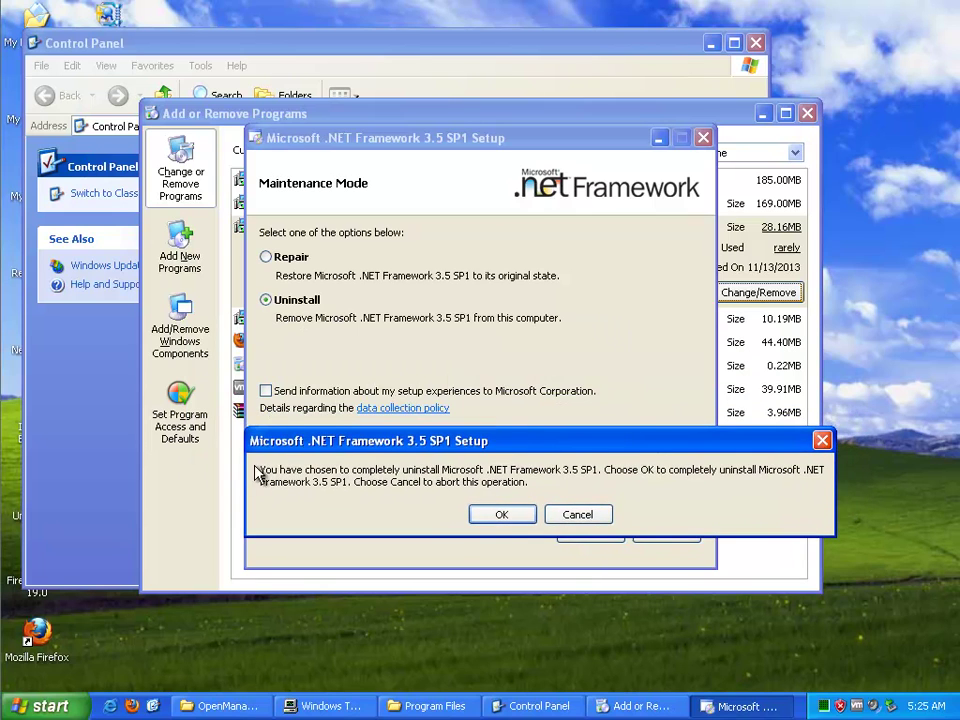
click(492, 515)
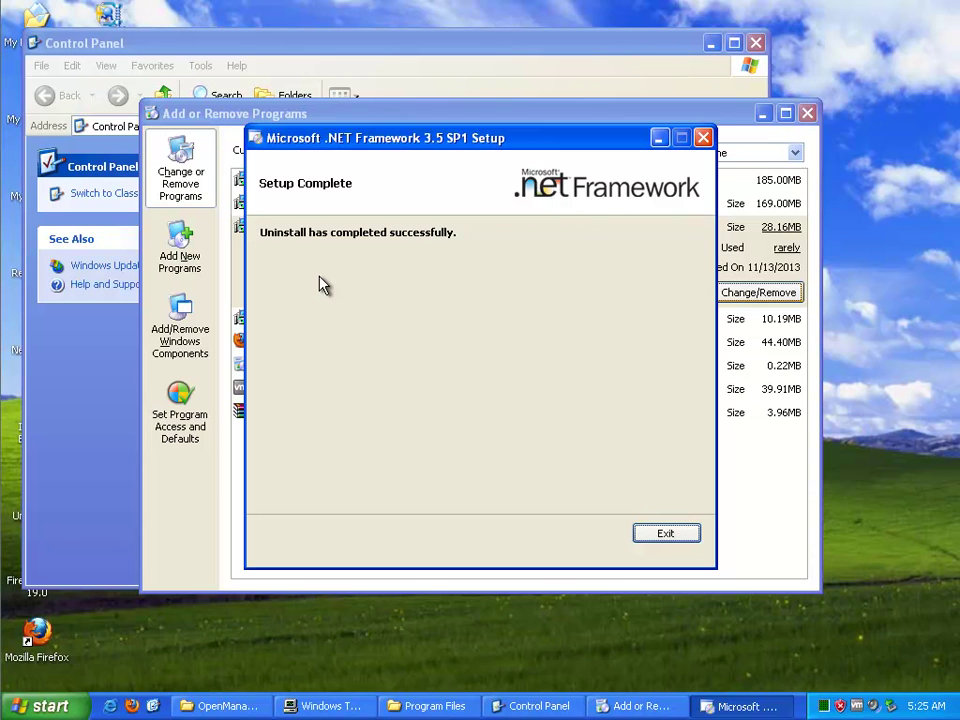
- Exit the finished .NET Framework 3.5 SP1 setup and check the remaining .NET Framework 2.0 and 3.0 Service Pack 2 entries
click(656, 533)
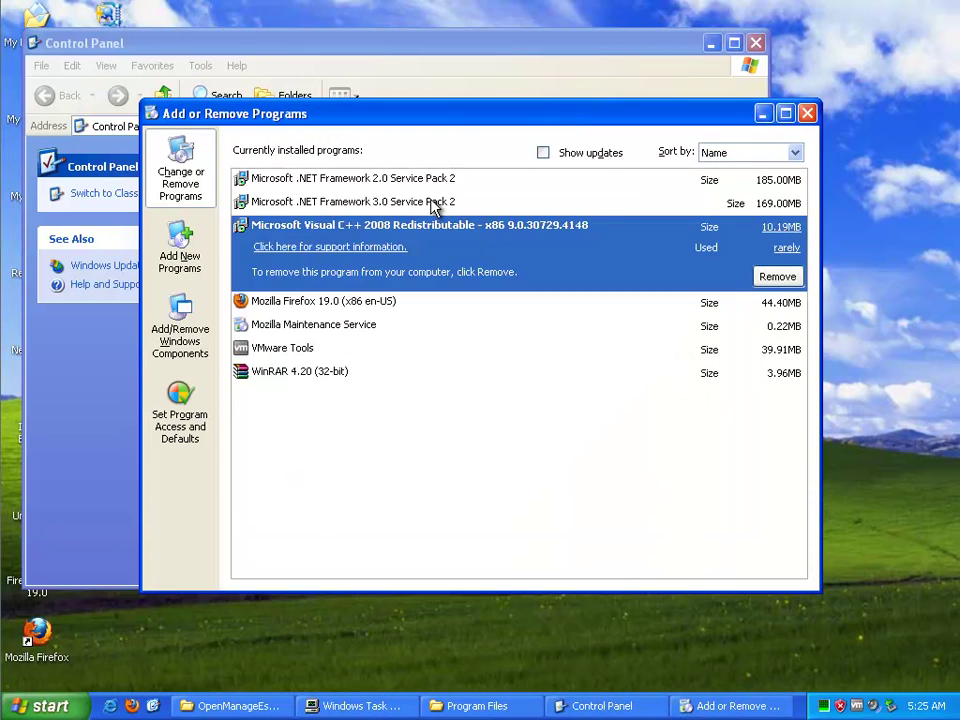
click(438, 204)
click(441, 180)
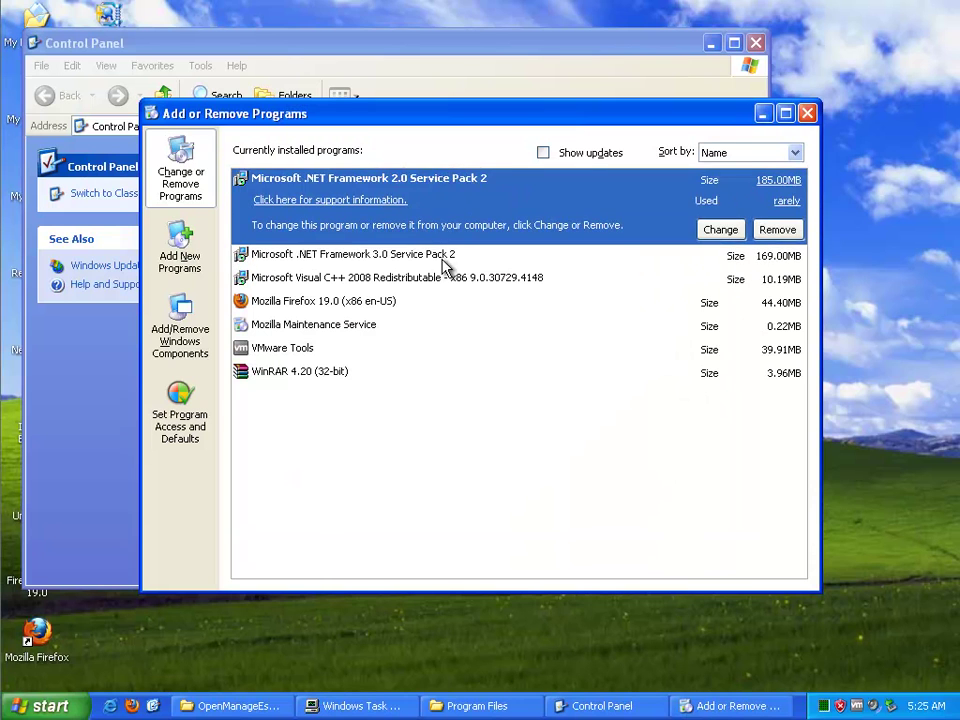
click(446, 258)
- Try to remove Microsoft .NET Framework 2.0 Service Pack 2 from the computer and dismiss the messages
click(422, 182)
click(778, 230)
click(452, 408)
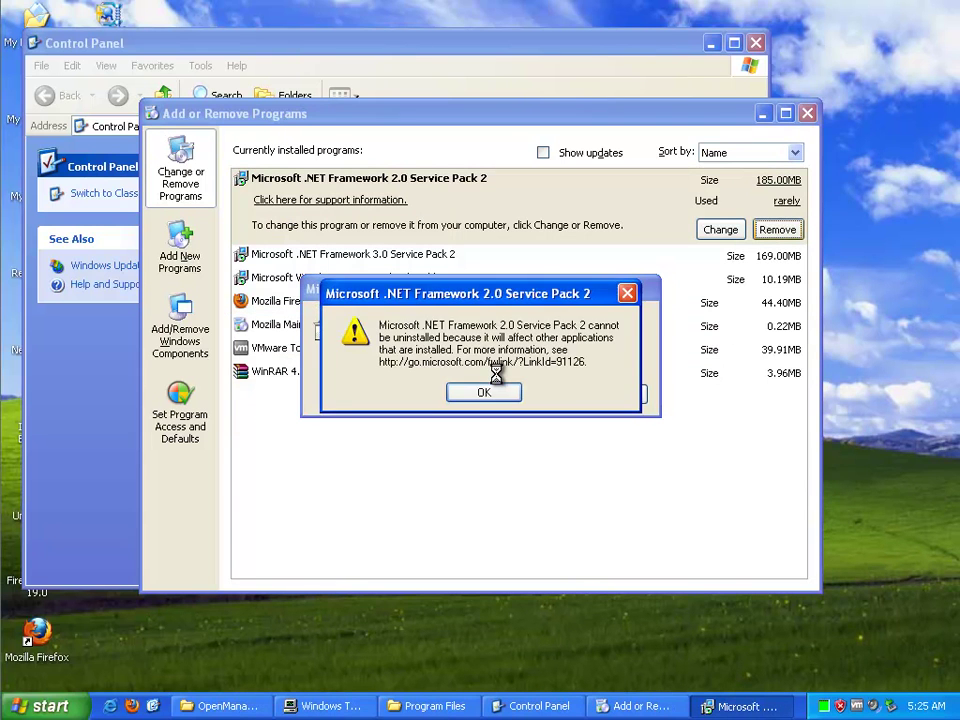
drag(447, 300, 427, 446)
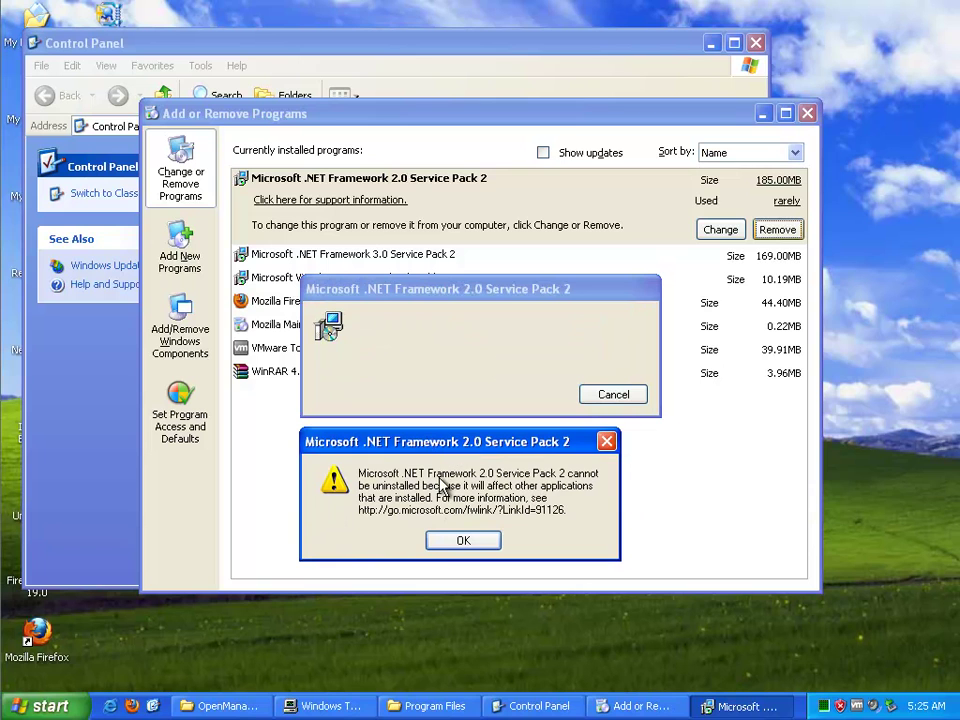
click(455, 541)
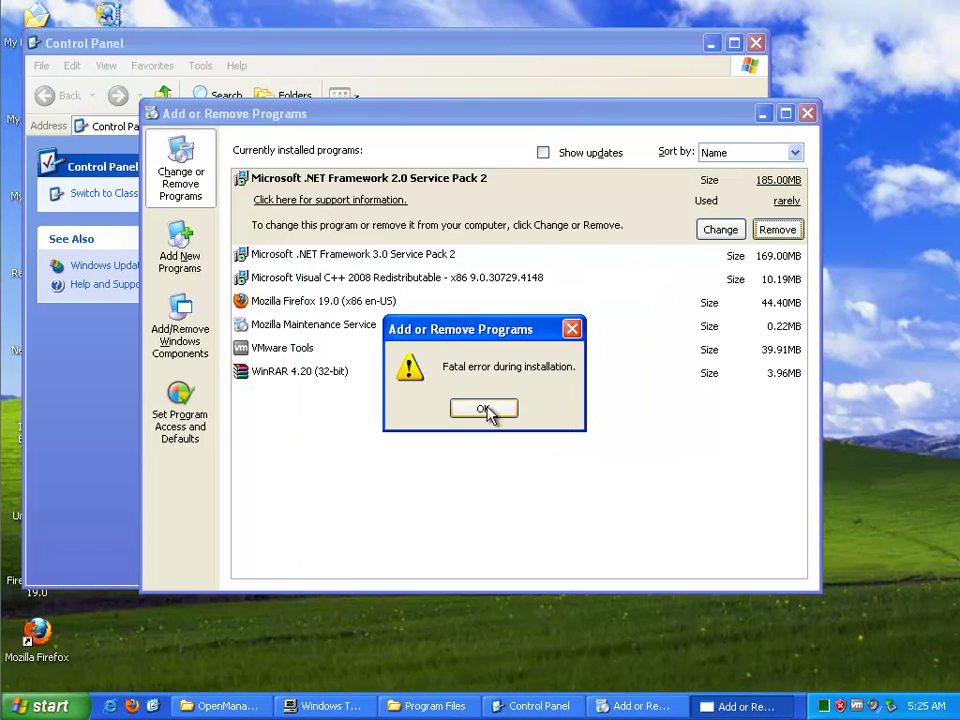
click(500, 406)
- View the support information of Microsoft .NET Framework 3.0 Service Pack 2, and remove that program from the computer
click(432, 256)
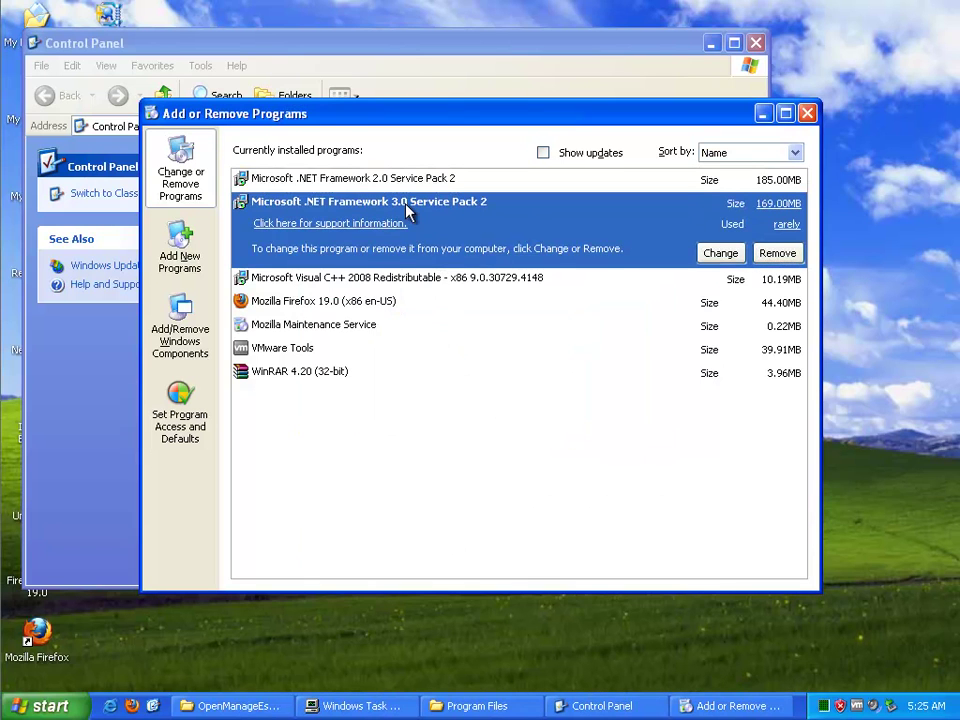
click(398, 224)
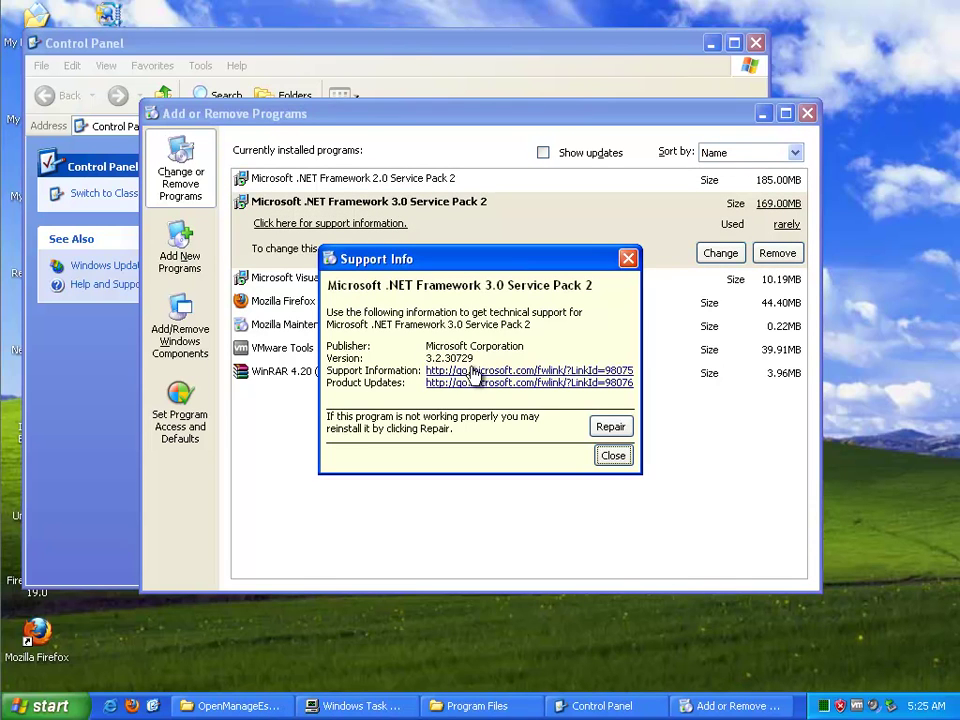
click(612, 455)
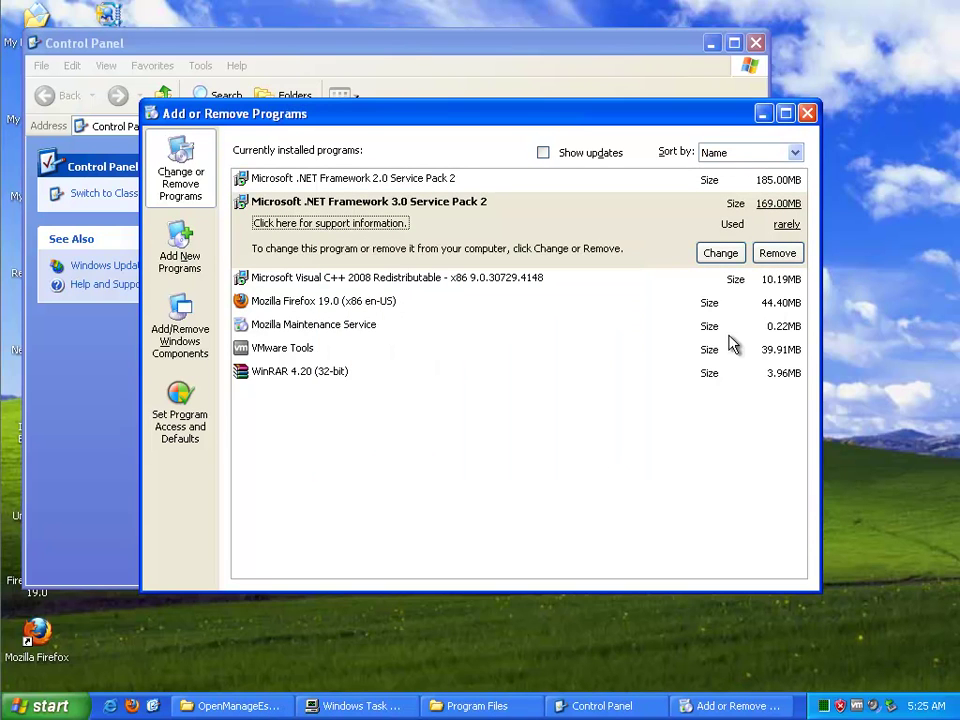
click(778, 253)
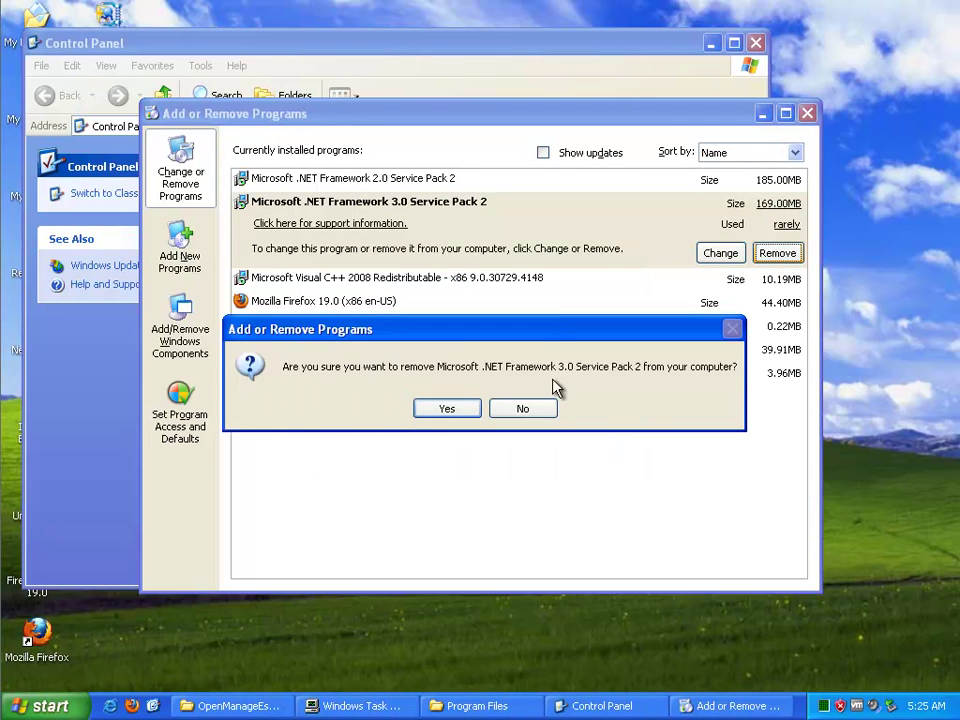
click(432, 412)
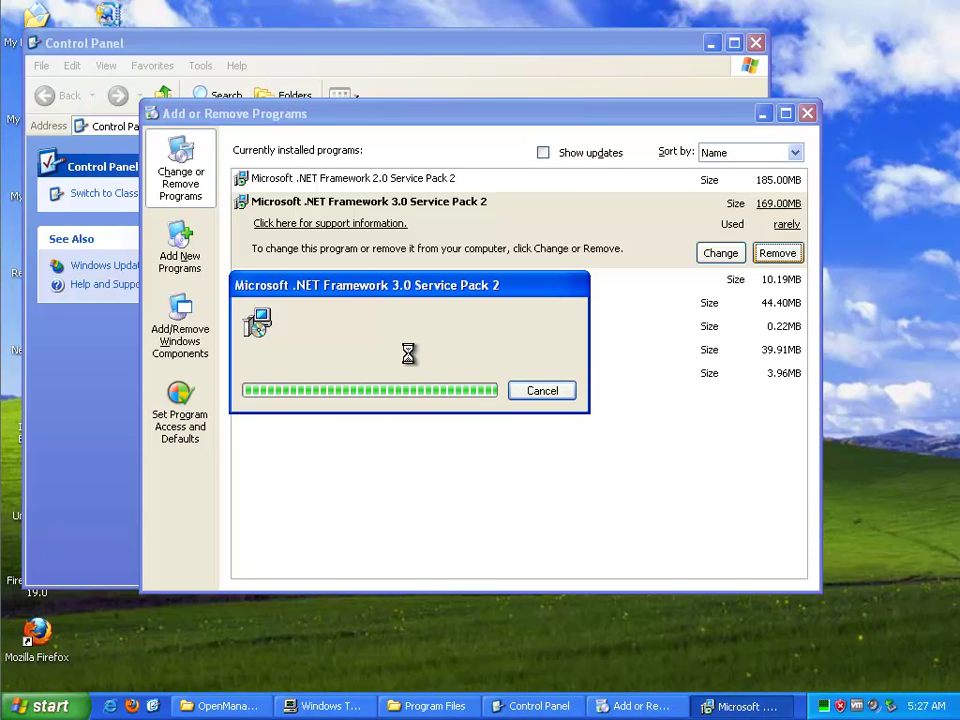
- Remove Microsoft .NET Framework 2.0 Service Pack 2 from the computer and confirm its removal
click(444, 183)
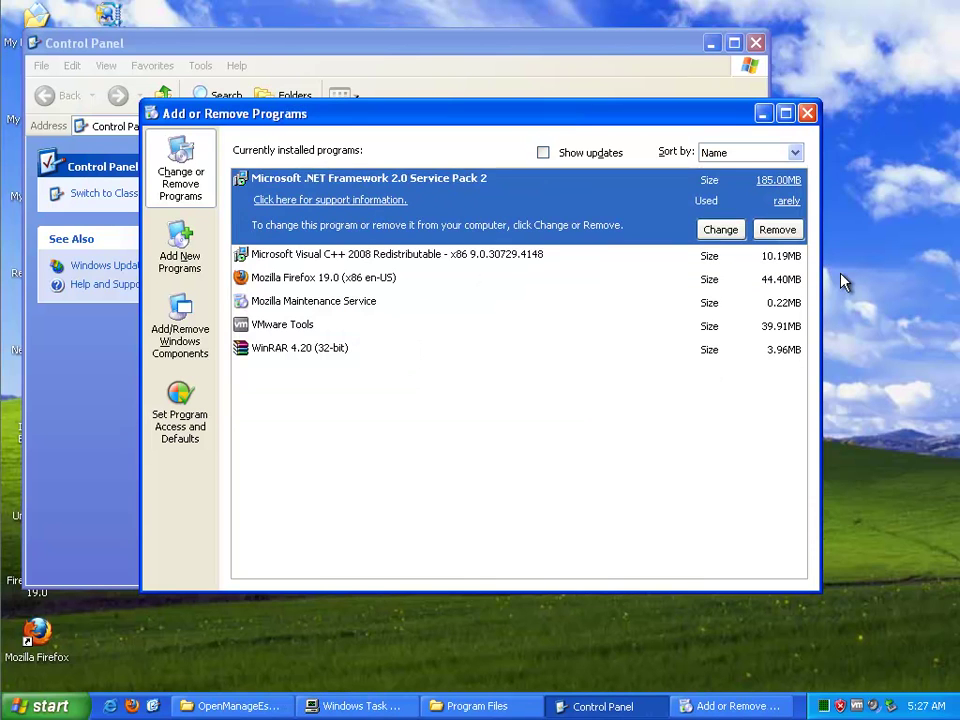
click(775, 232)
click(452, 410)
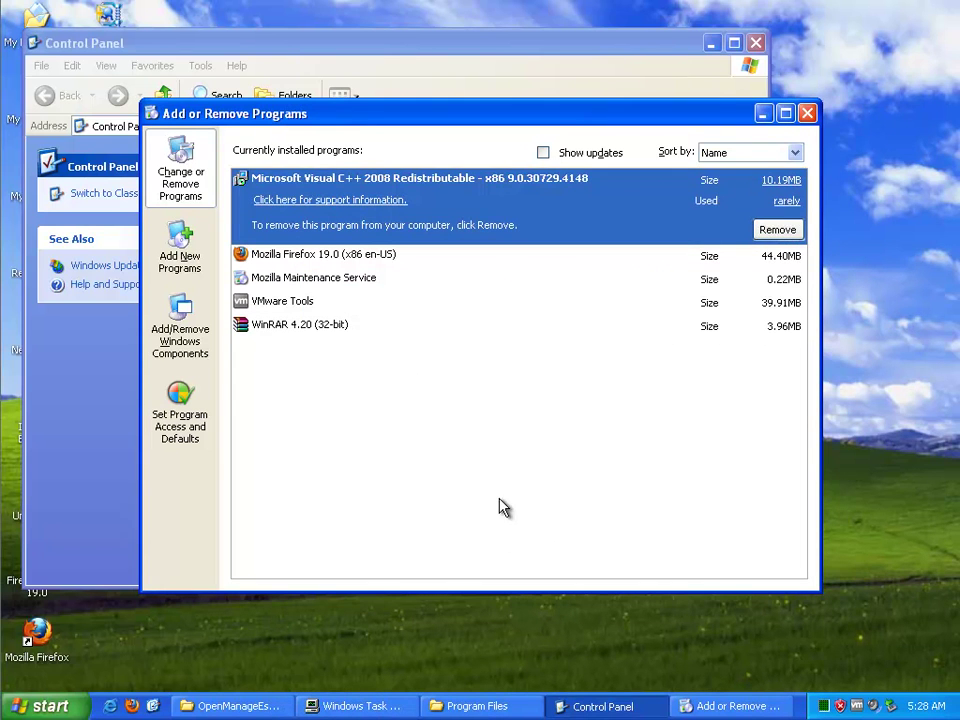
- Close Add or Remove Programs, Control Panel, and the open Program Files, Windows Task Manager and OpenManage Essentials windows
click(807, 113)
click(755, 43)
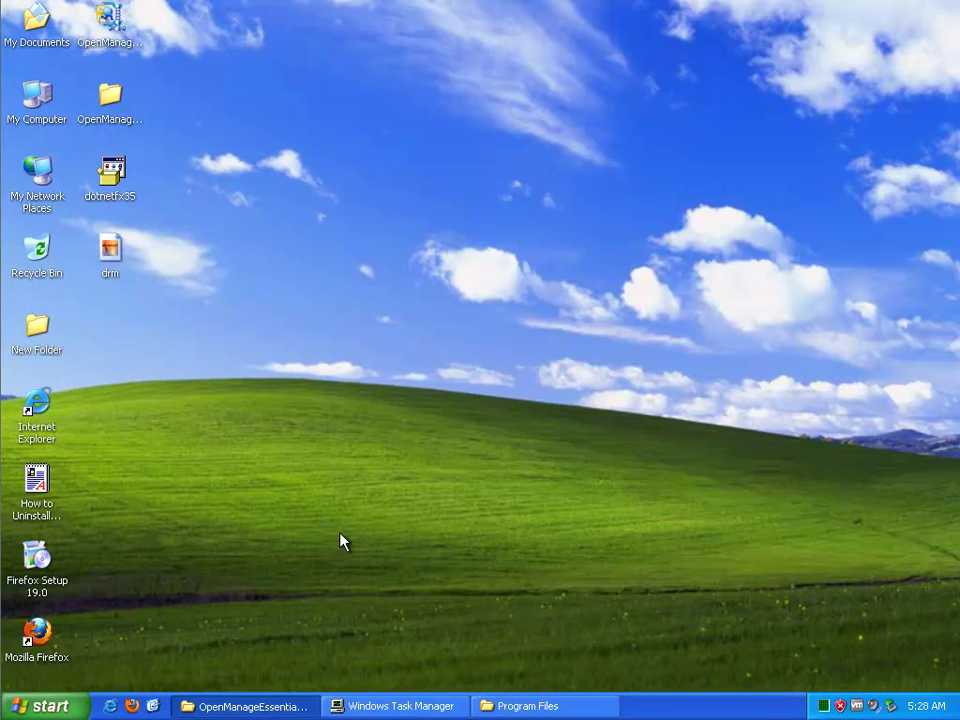
right_click(504, 705)
click(513, 692)
right_click(420, 706)
click(428, 692)
right_click(268, 706)
click(292, 697)
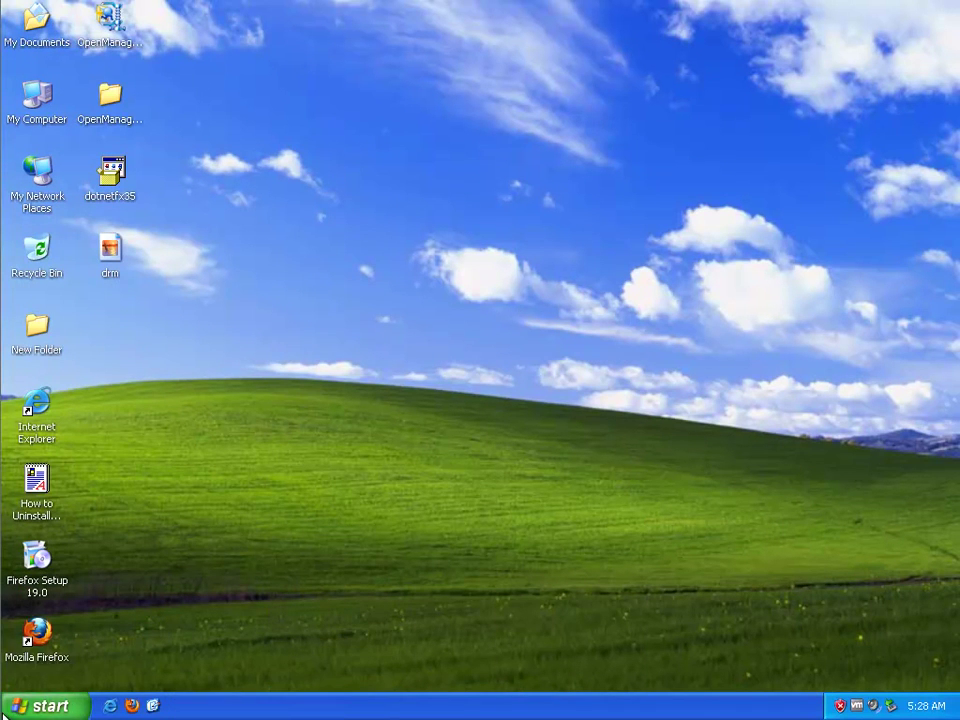
click(40, 706)
click(258, 676)
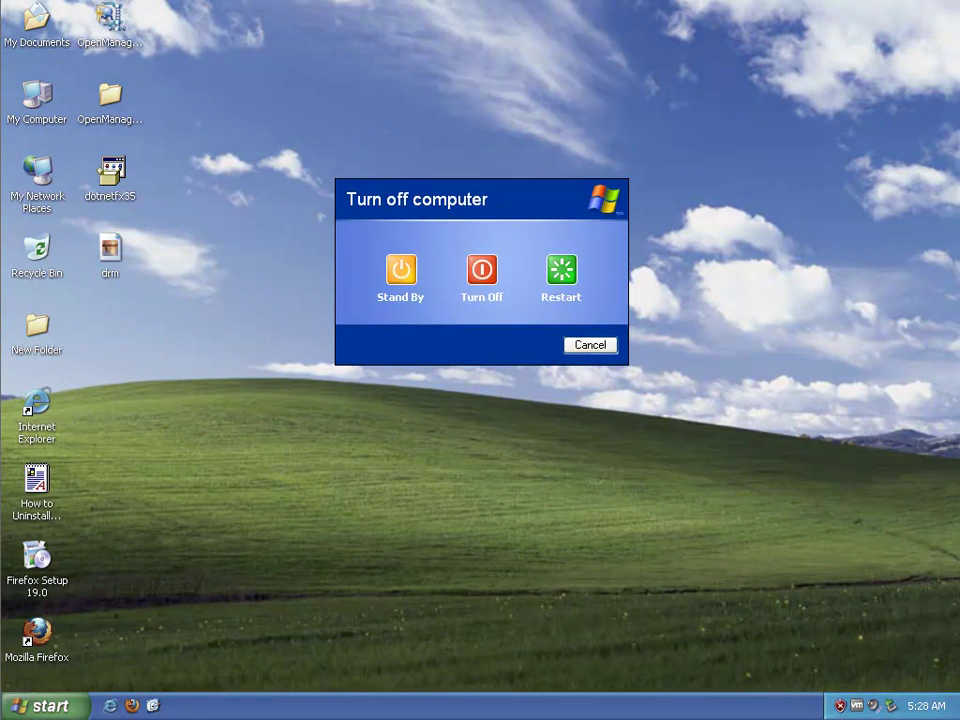
click(592, 346)
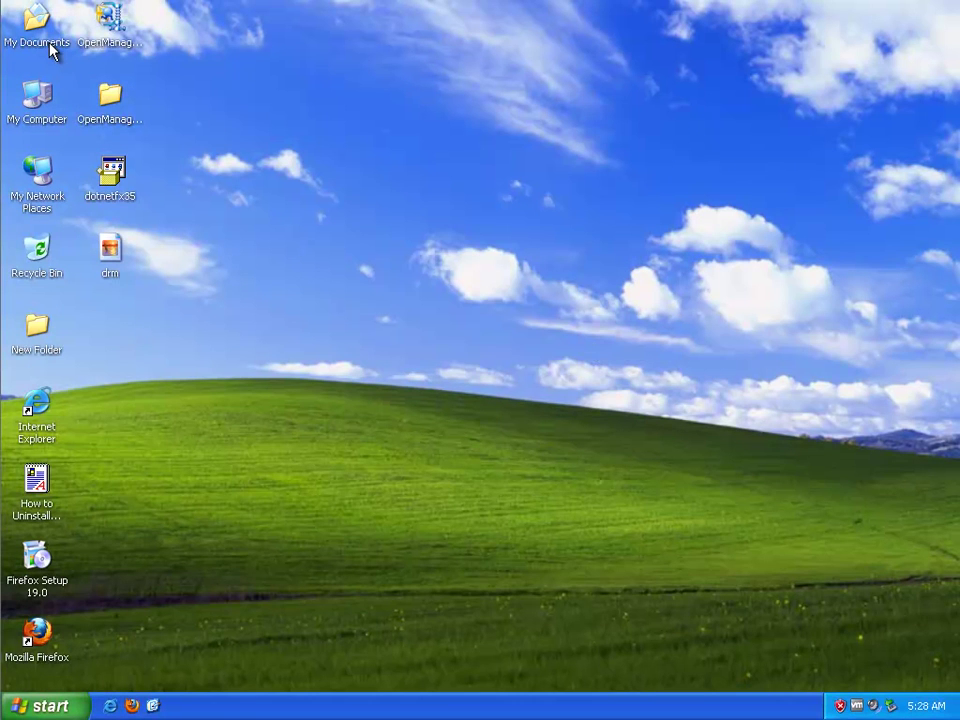
- Set the folder options in My Computer to show hidden files and folders, and apply the change
click(40, 112)
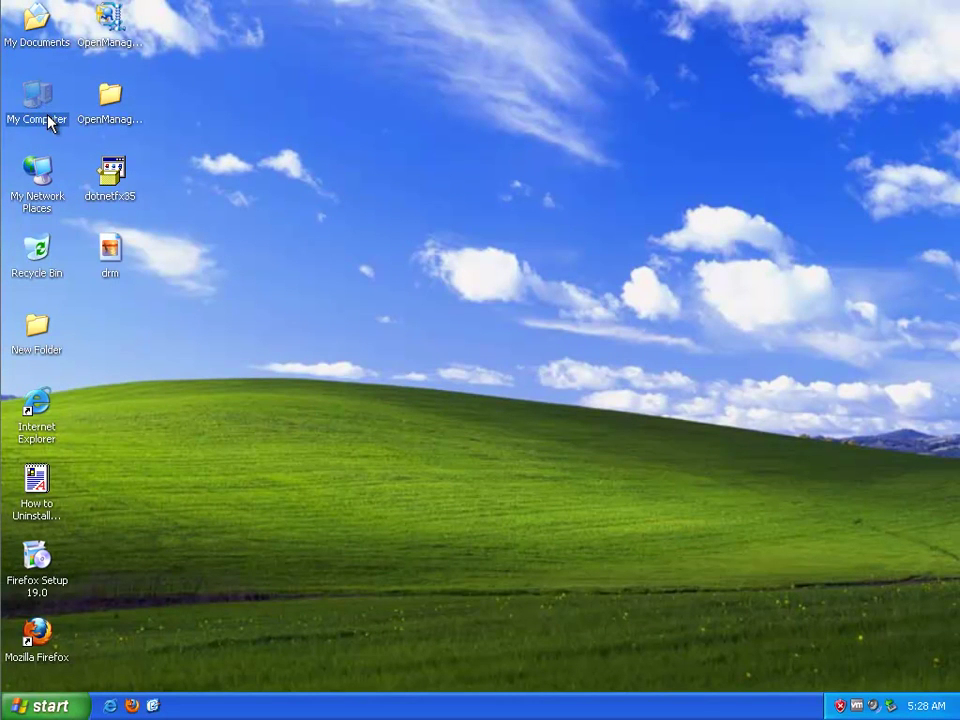
double_click(47, 117)
click(305, 168)
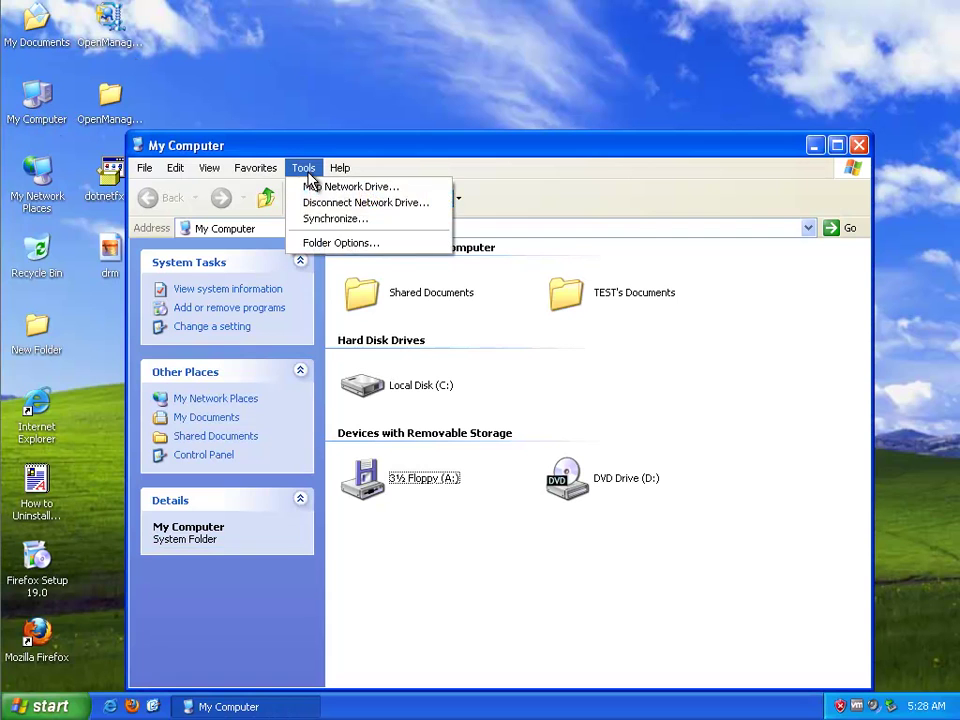
click(358, 245)
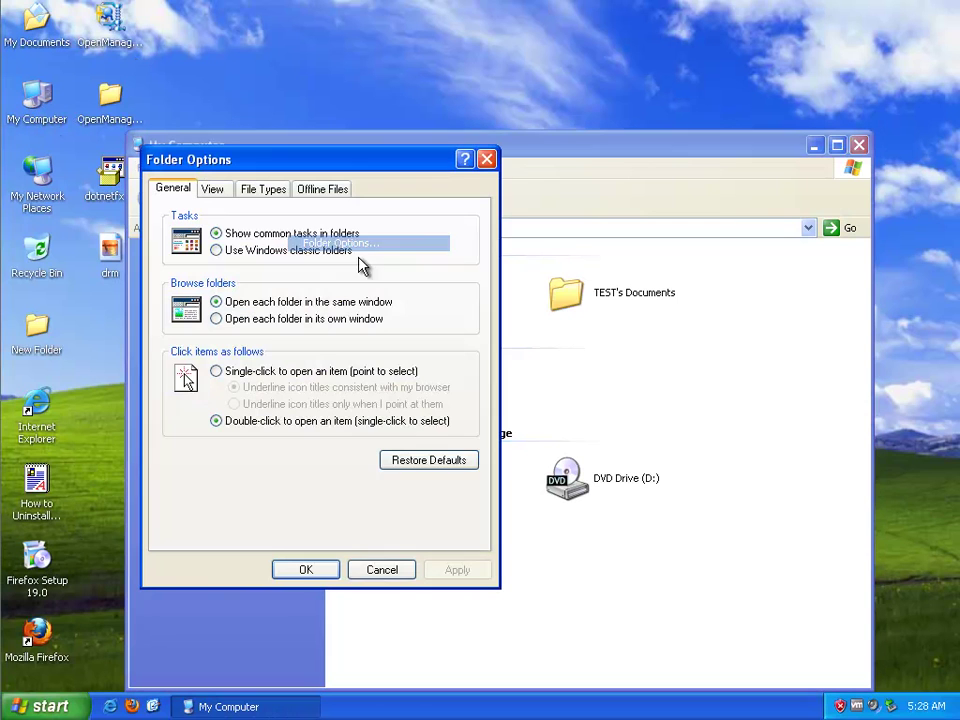
click(218, 192)
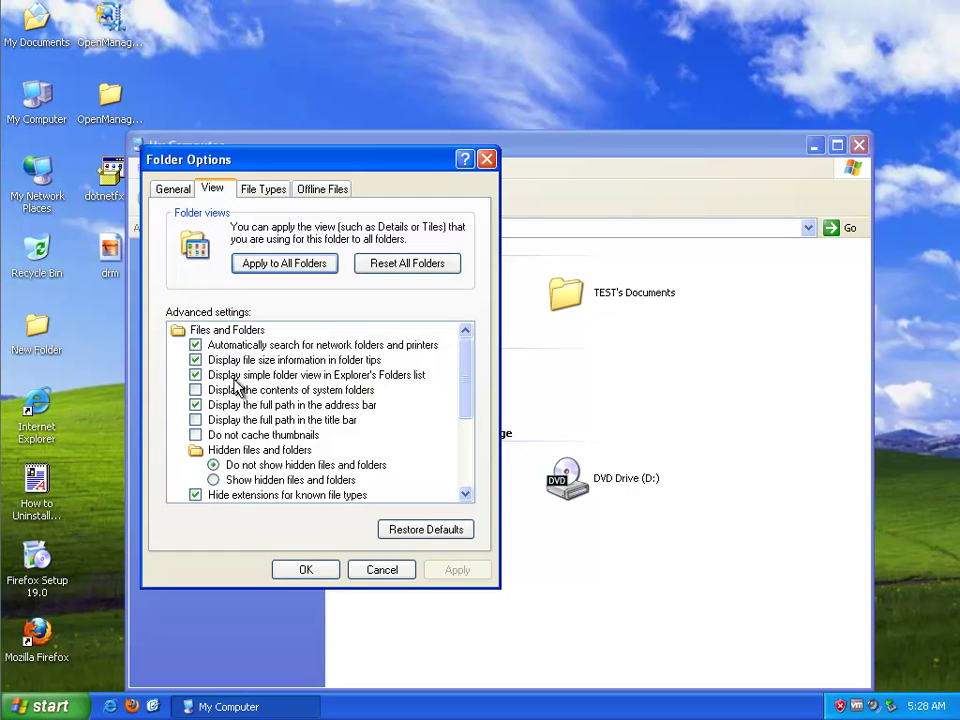
click(242, 482)
click(457, 569)
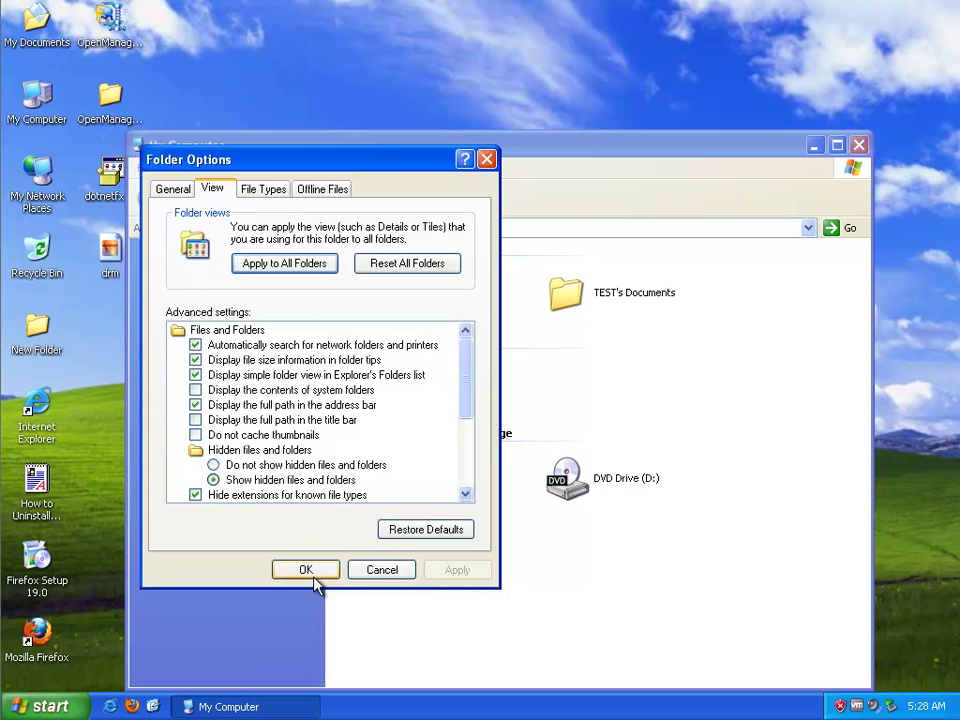
click(305, 575)
- Search all files and folders in My Computer for "DELL", including hidden files and tape backup, with case-sensitive matching
click(324, 203)
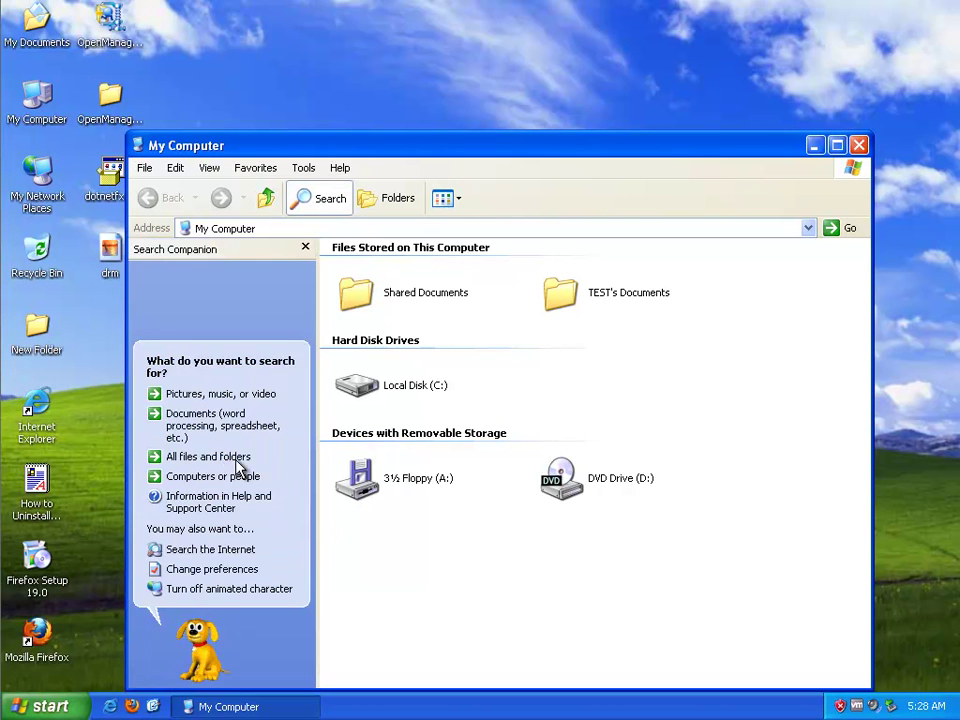
click(238, 461)
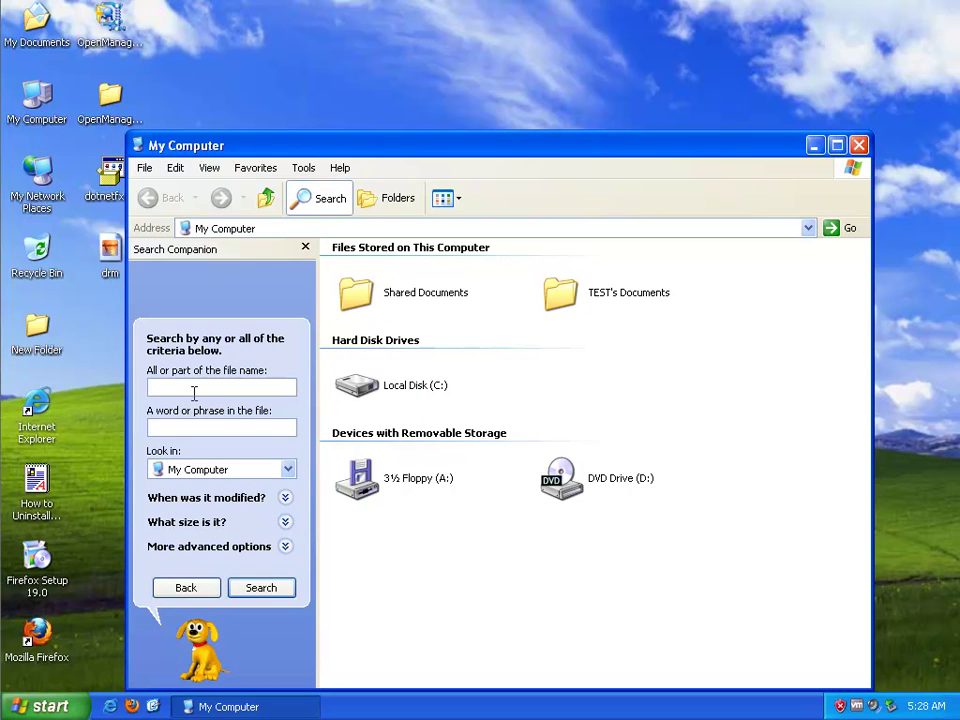
text(DELL)
click(285, 546)
click(153, 494)
click(153, 536)
click(153, 551)
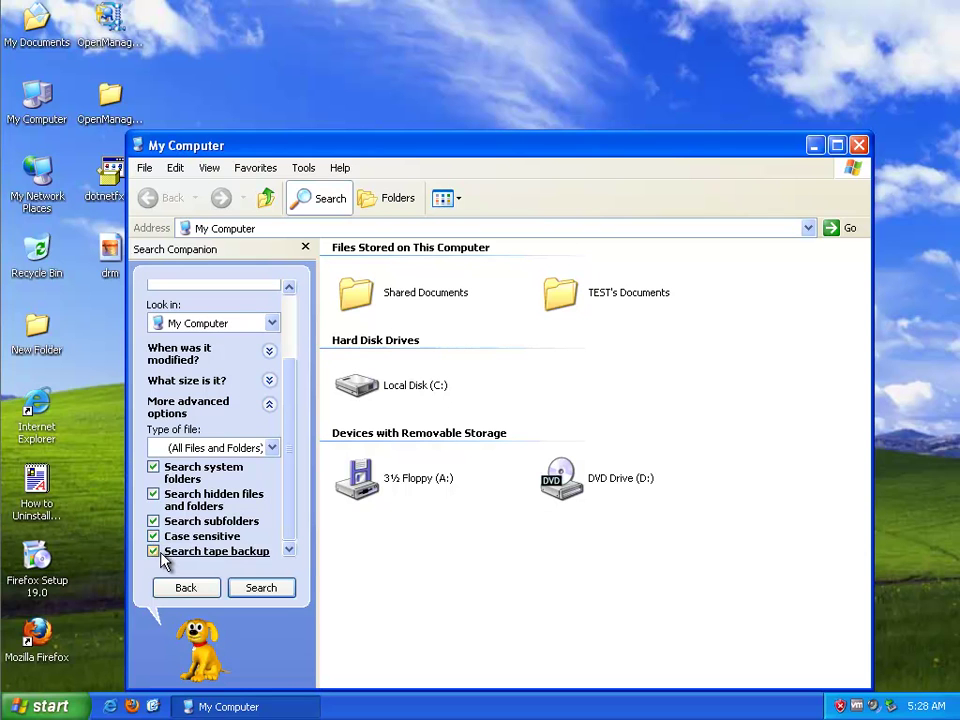
click(262, 588)
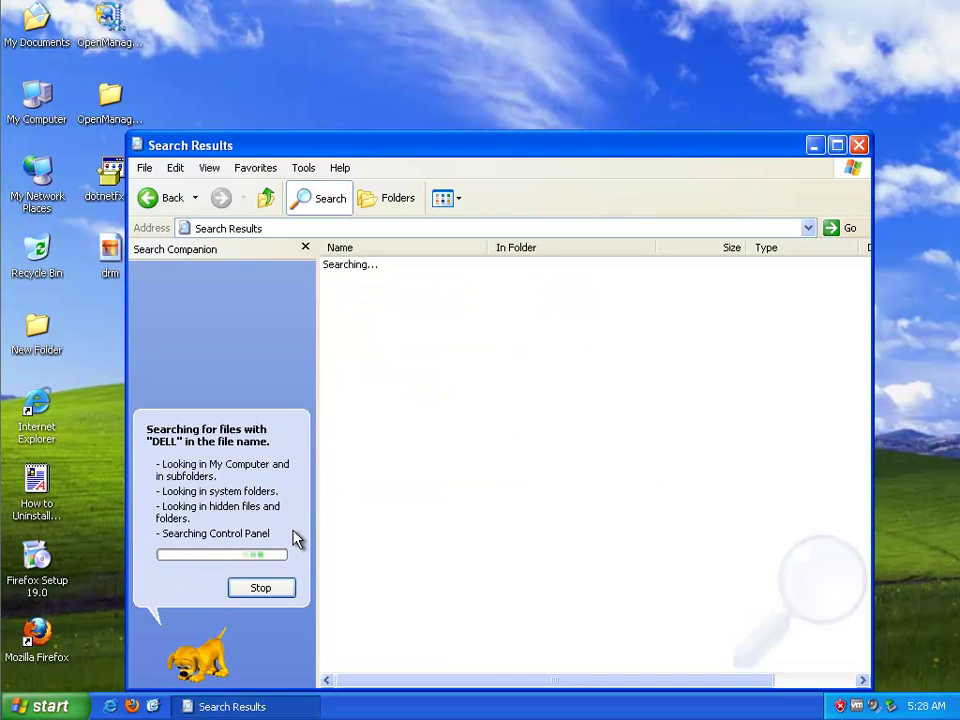
- Open Registry Editor with REGEDIT and search the registry's keys, values and data for "DELL"
key(super+r)
text(REG)
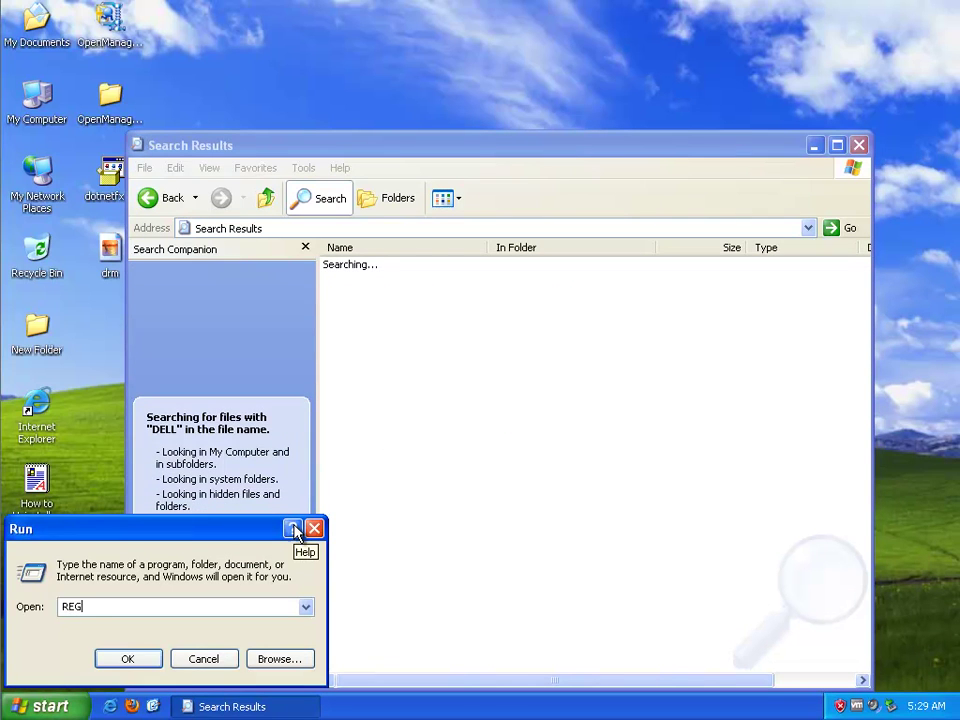
text(EDIT)
key(Return)
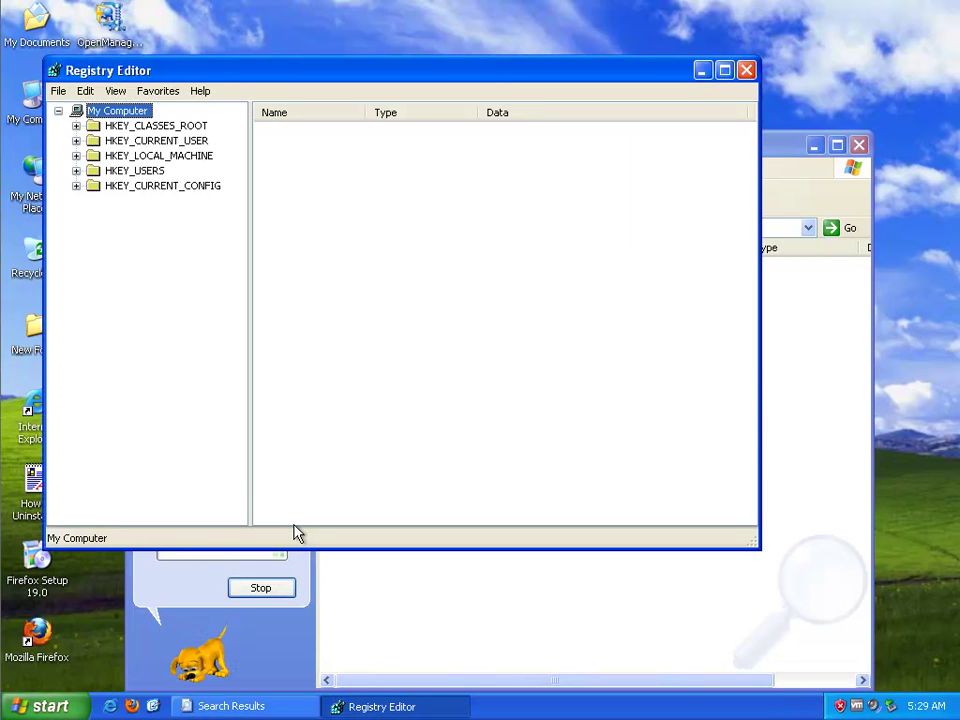
key(ctrl+f)
text(DELL)
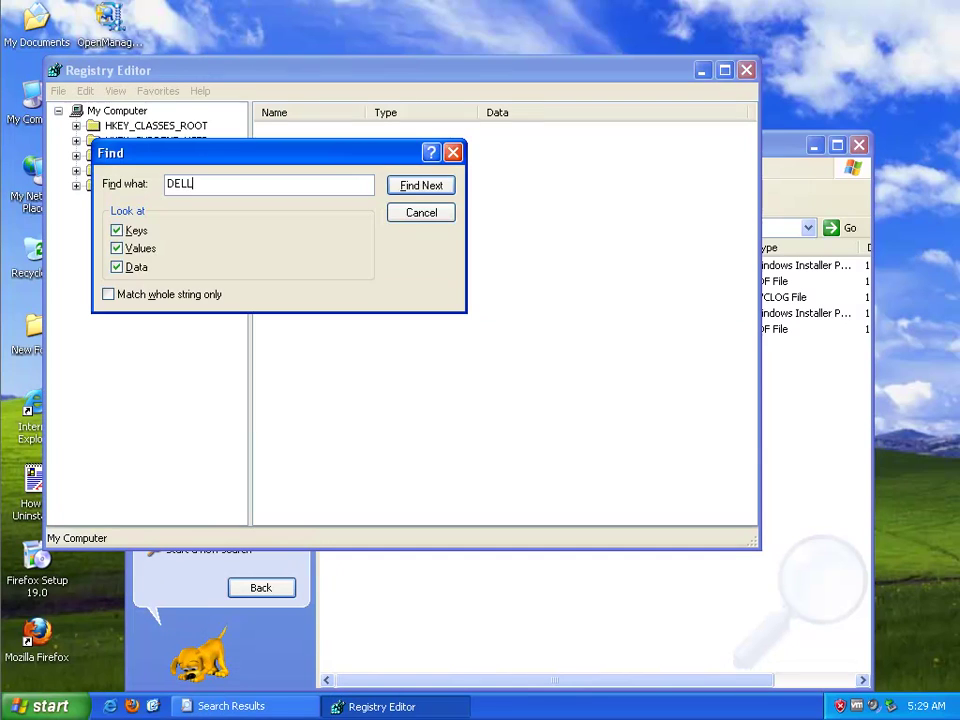
key(Return)
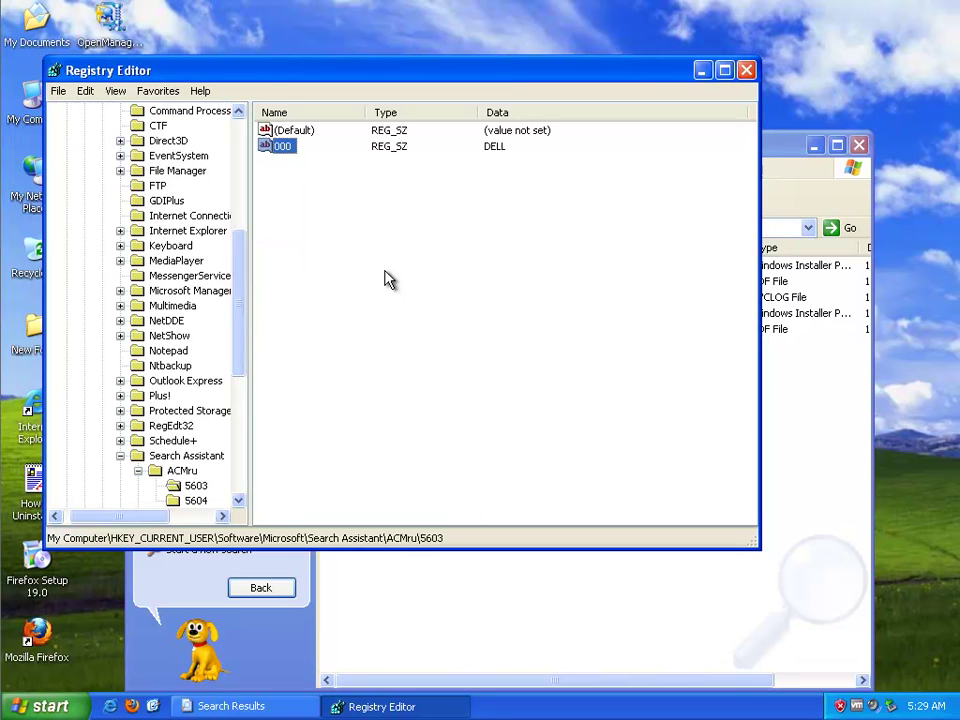
- Delete the Search Assistant value 000 containing DELL and the Start Menu2 Programs key Dell Repository Manager v1.4.104 from the registry
key(Delete)
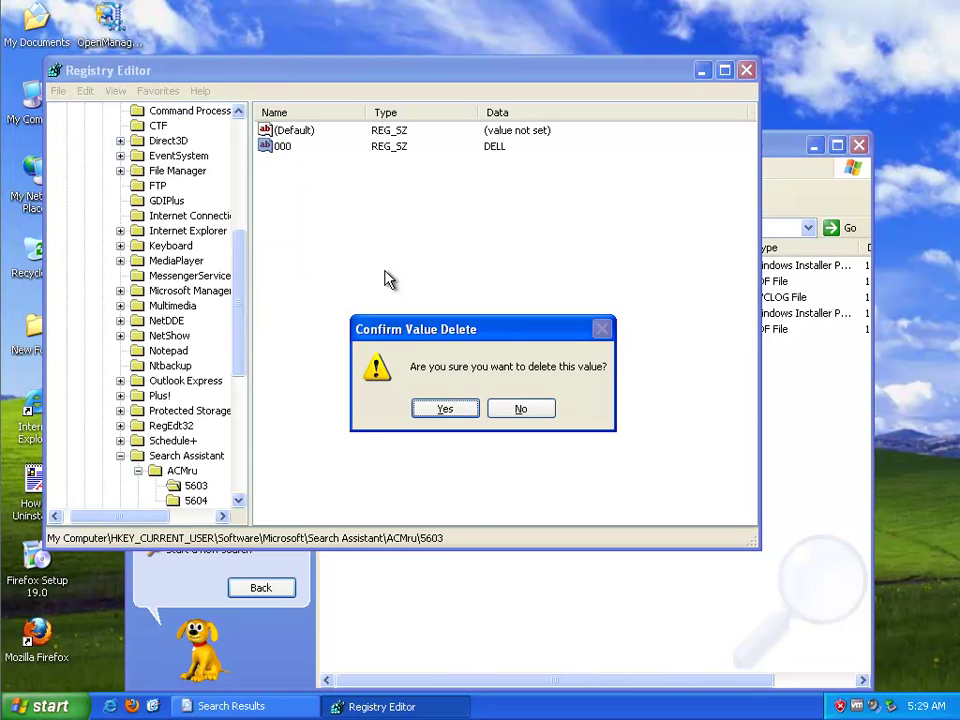
key(Return)
key(F3)
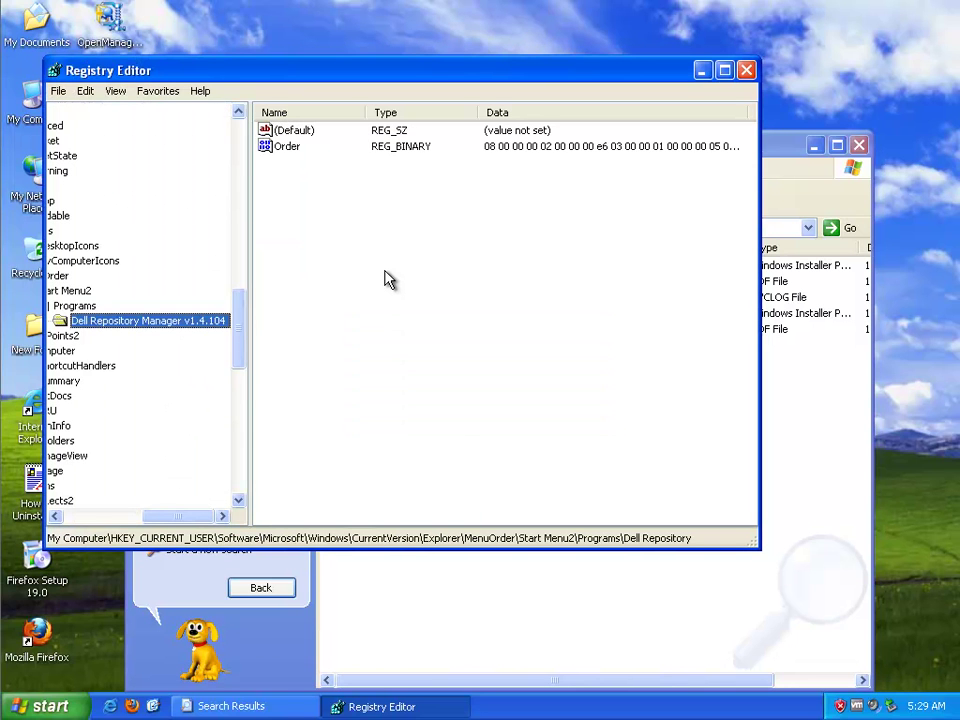
key(Delete)
key(Return)
key(F3)
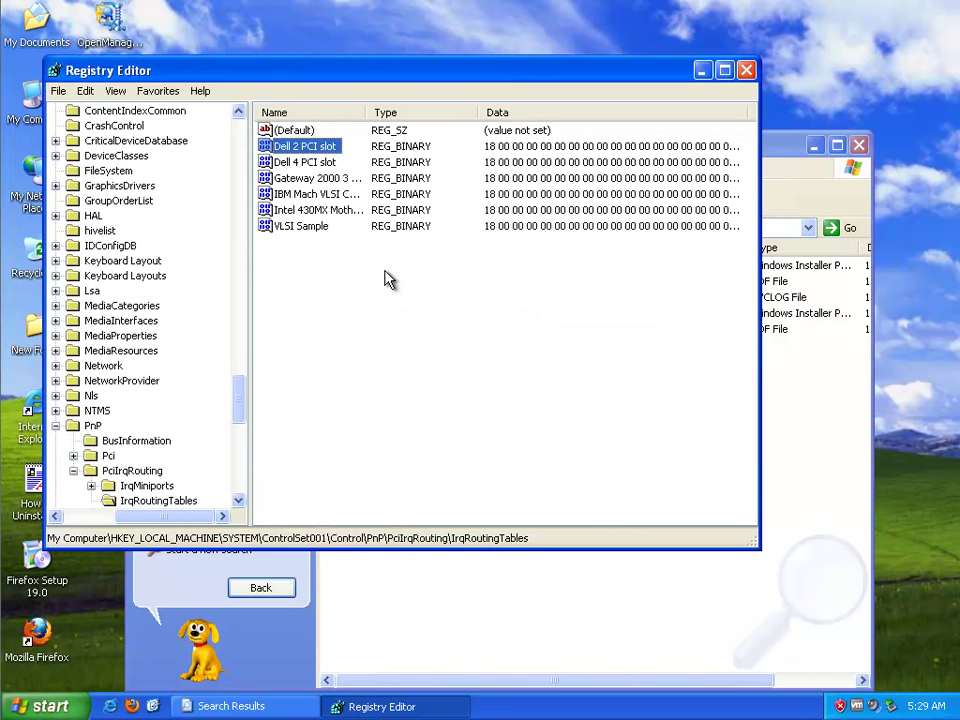
- Delete the Dell 2 PCI slot value from the ControlSet001 IrqRoutingTables key and find the next match
key(Delete)
key(Return)
key(F3)
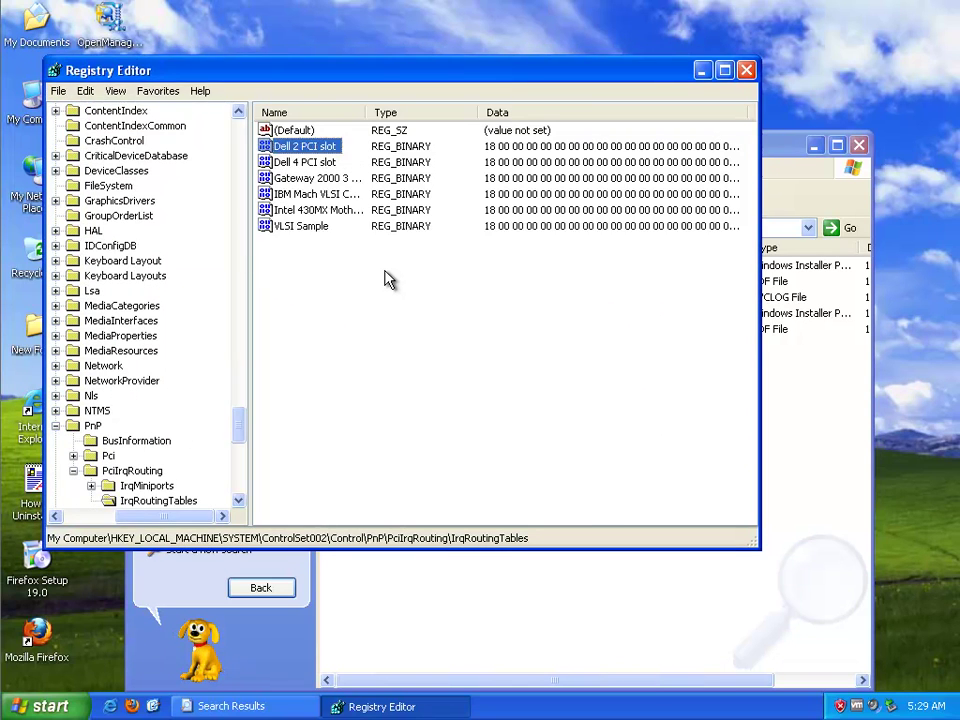
- Check the remaining DELL matches in the IrqRoutingTables registry keys and close Registry Editor
click(300, 161)
key(F3)
click(270, 236)
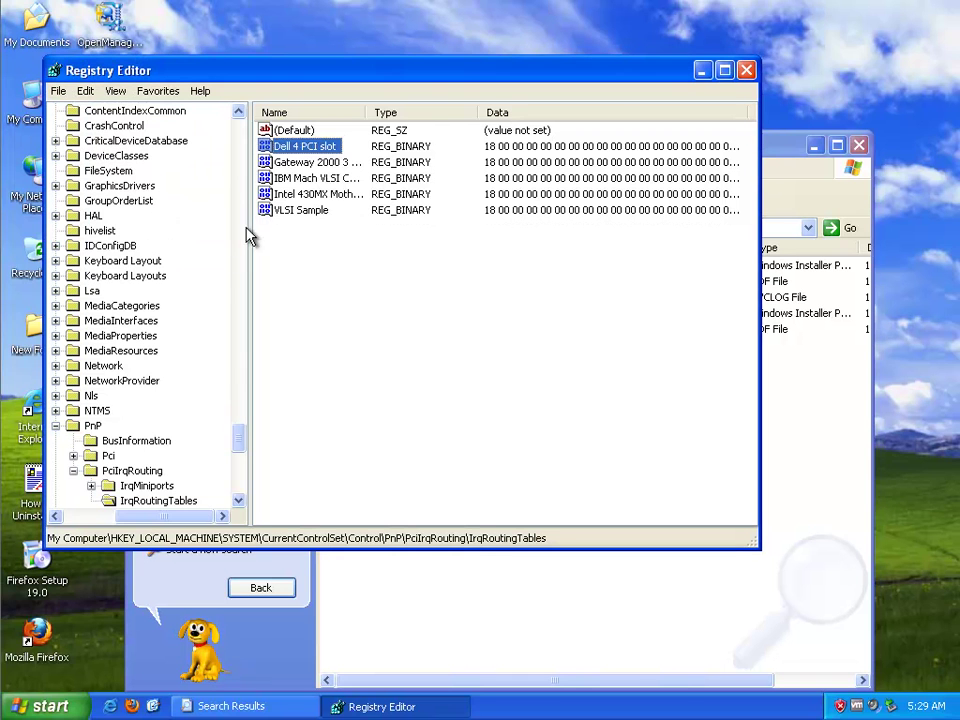
click(747, 70)
- Select all the Dell Repository Manager files found in Search Results and display them as thumbnails
drag(420, 388, 385, 262)
click(459, 198)
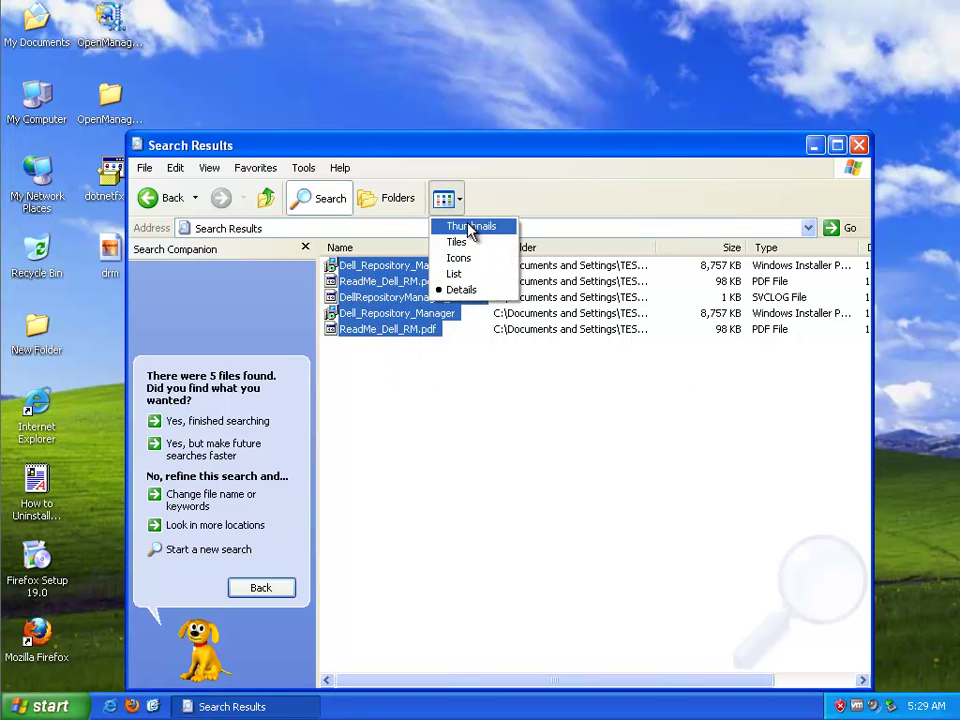
click(470, 227)
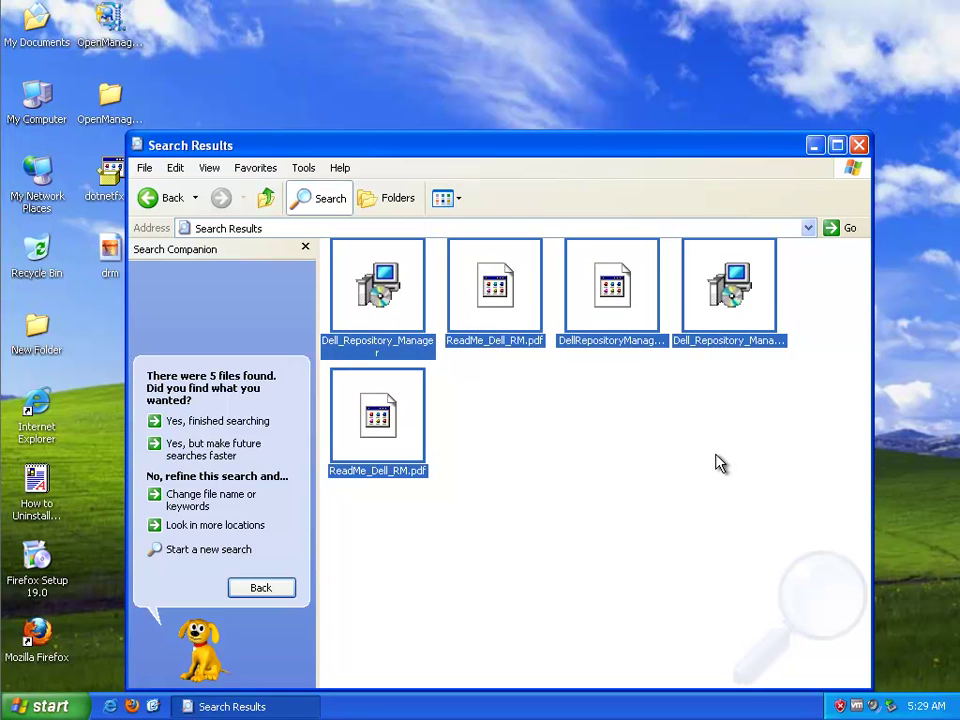
- Send the selected Dell Repository Manager files to the Recycle Bin and close Search Results
right_click(637, 316)
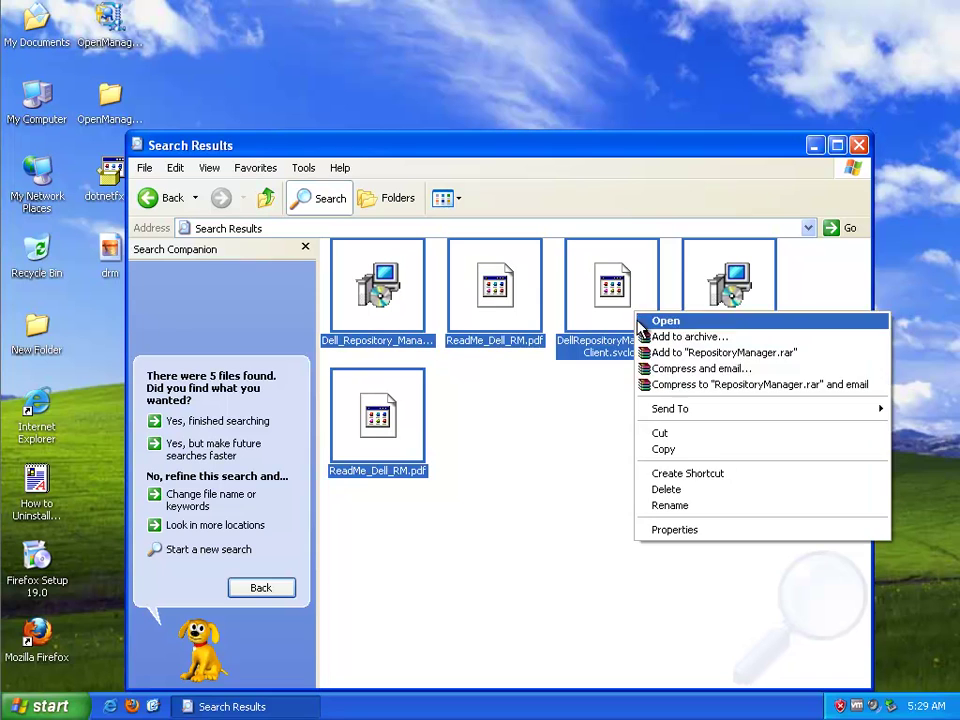
click(704, 490)
drag(533, 362, 568, 516)
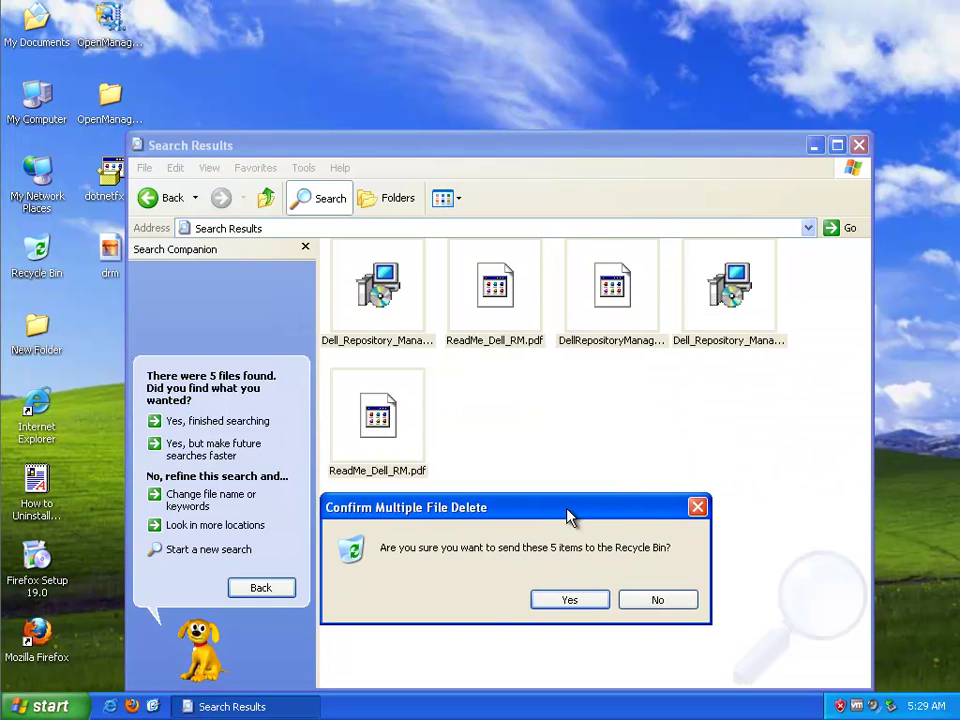
click(578, 604)
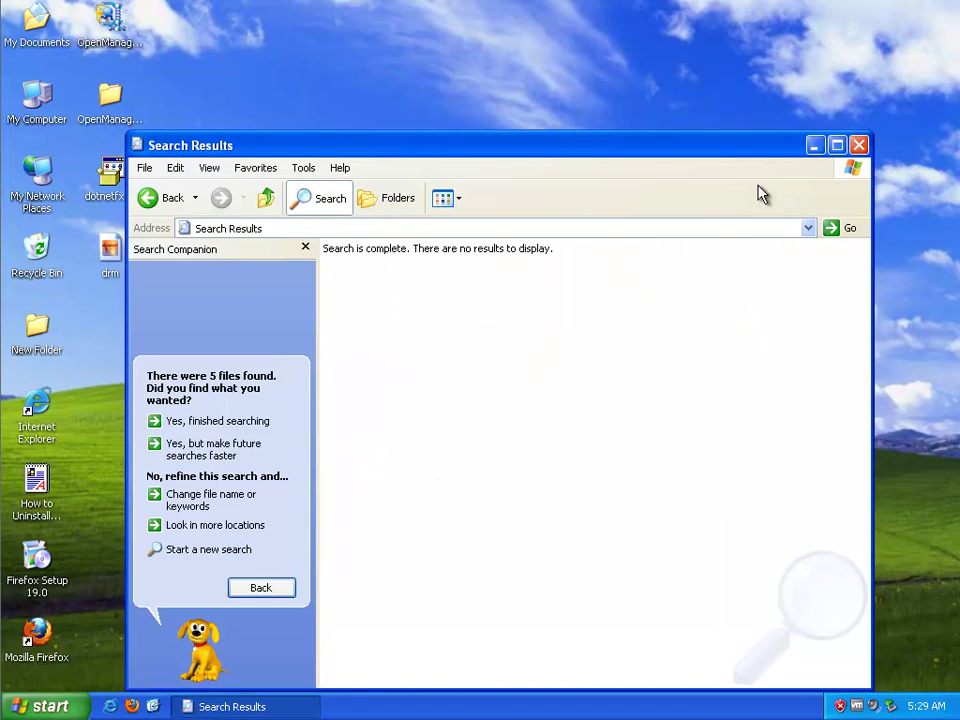
click(857, 146)
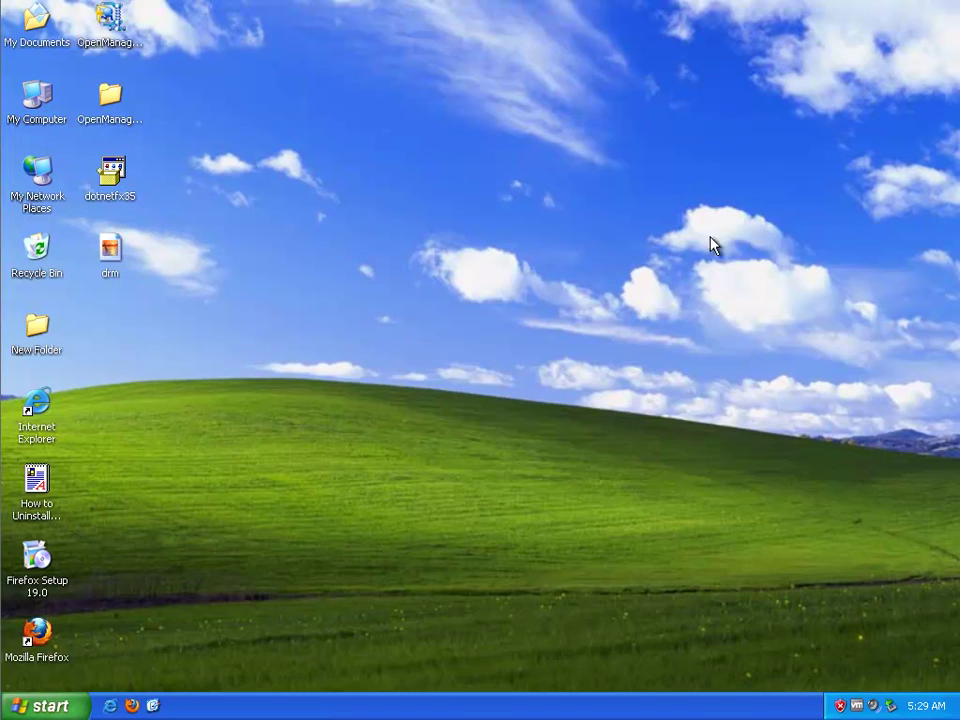
- Empty the Recycle Bin and refresh the desktop
right_click(38, 247)
click(75, 286)
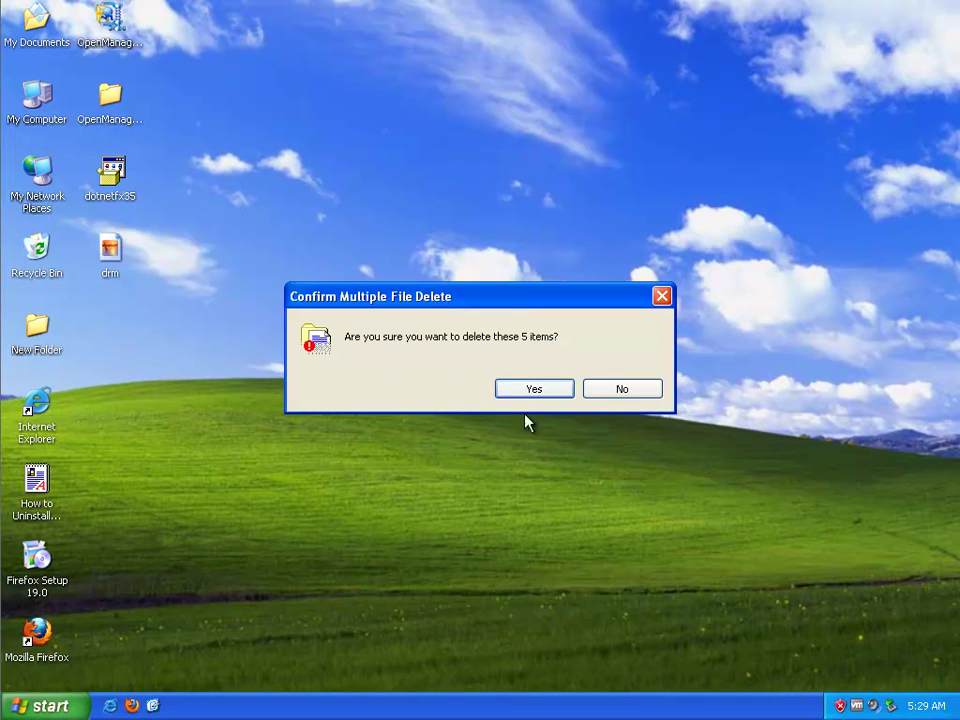
click(531, 392)
right_click(337, 312)
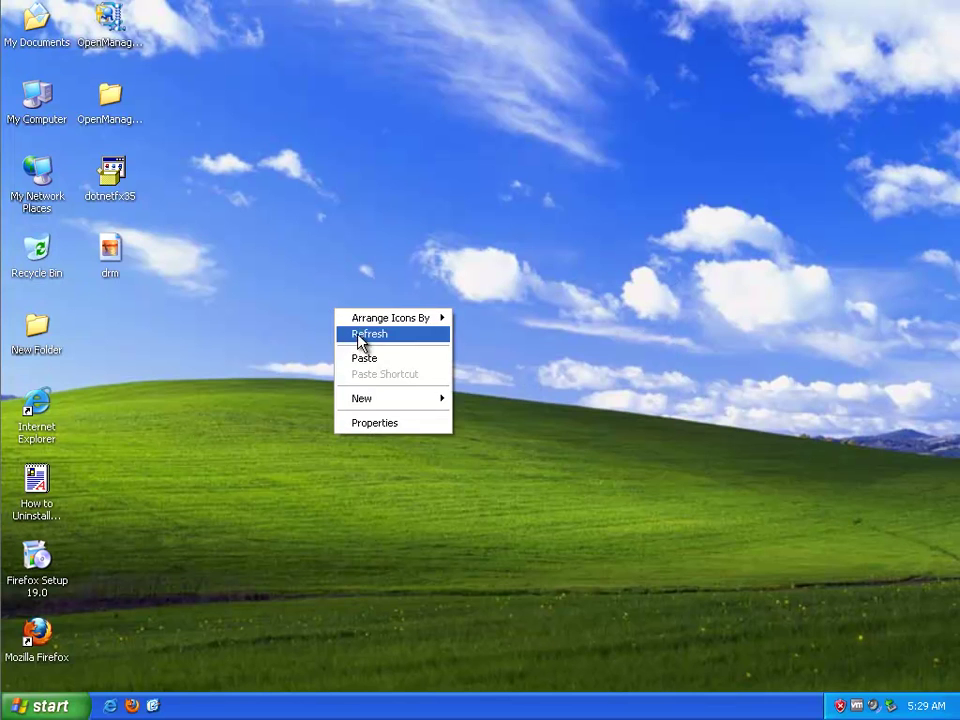
click(352, 336)
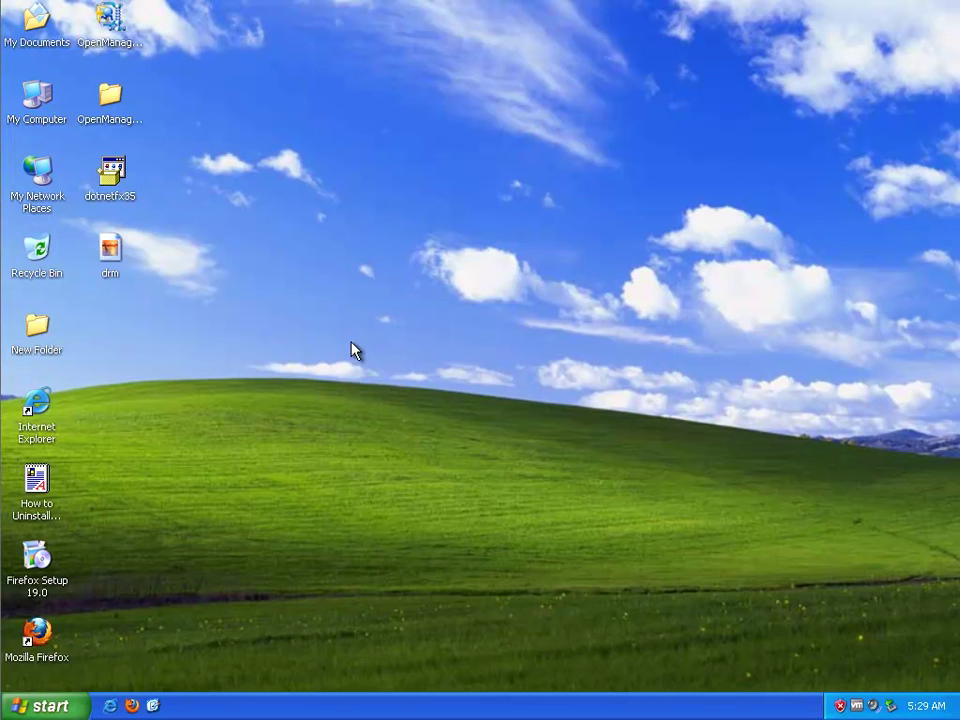
- Delete the OpenManageEssentials_v_1_0_1A00 archive and the OpenManage folder beside it from the desktop, and empty the Recycle Bin
click(115, 100)
ctrl+click(107, 28)
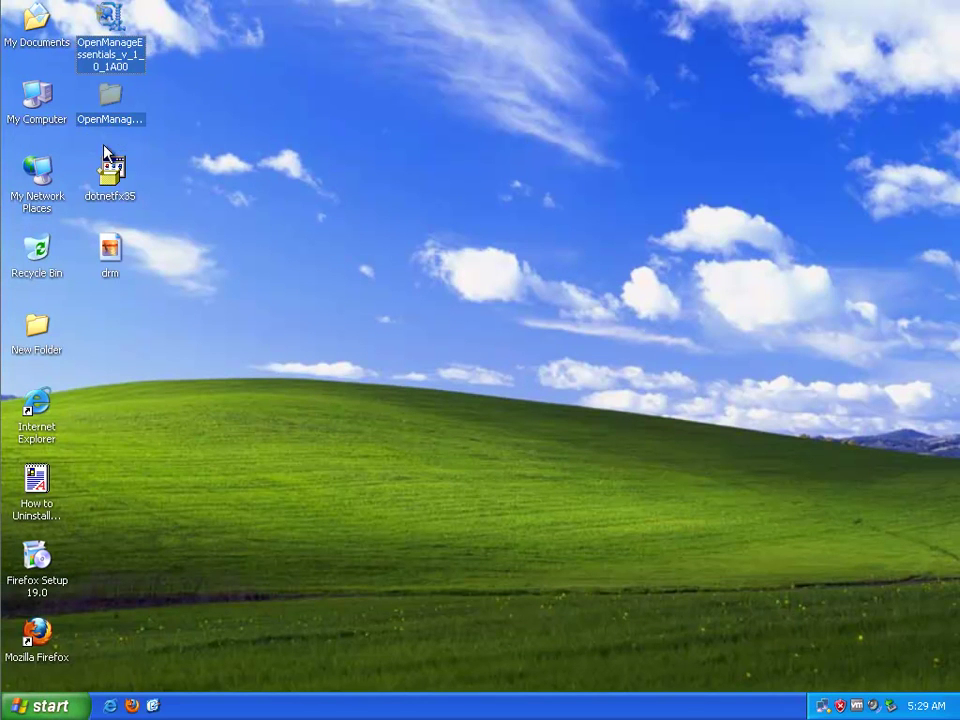
key(Delete)
click(533, 389)
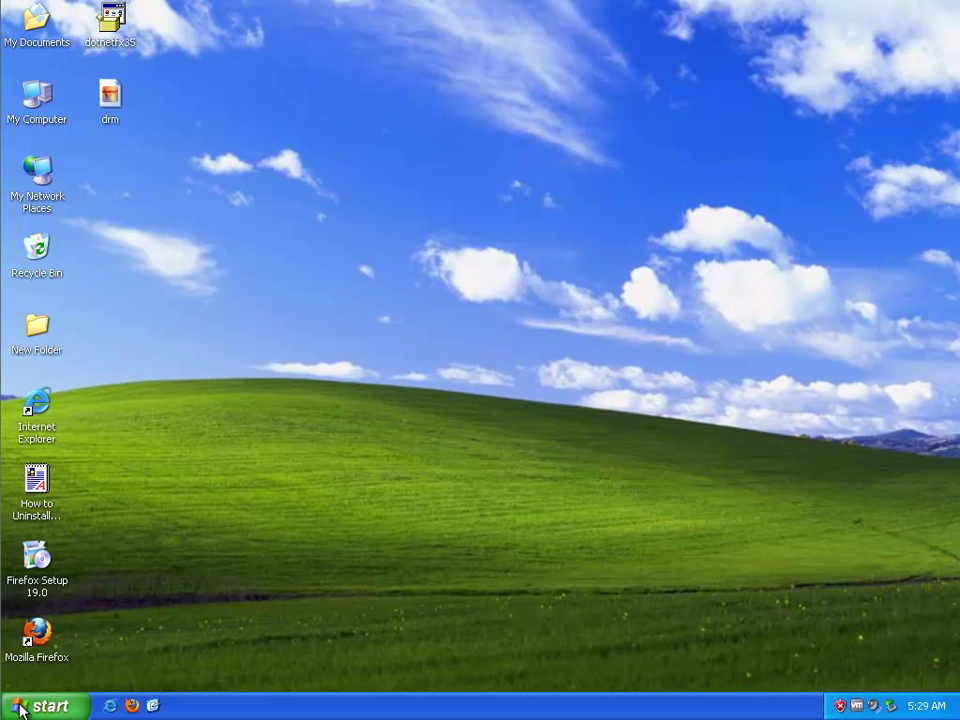
right_click(64, 250)
click(106, 293)
click(540, 392)
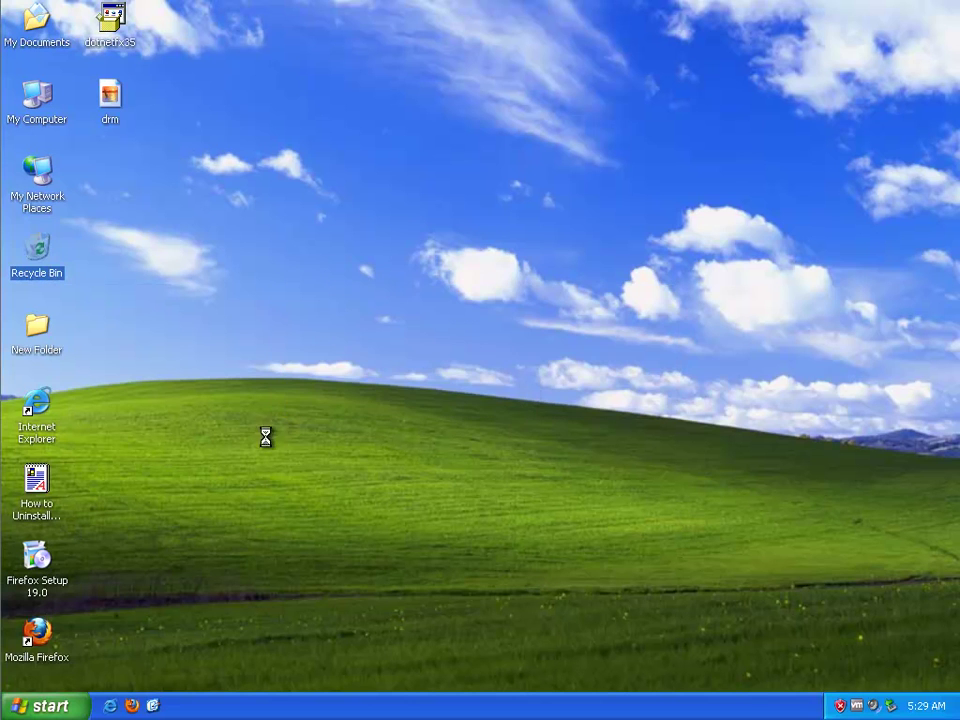
click(75, 705)
click(262, 671)
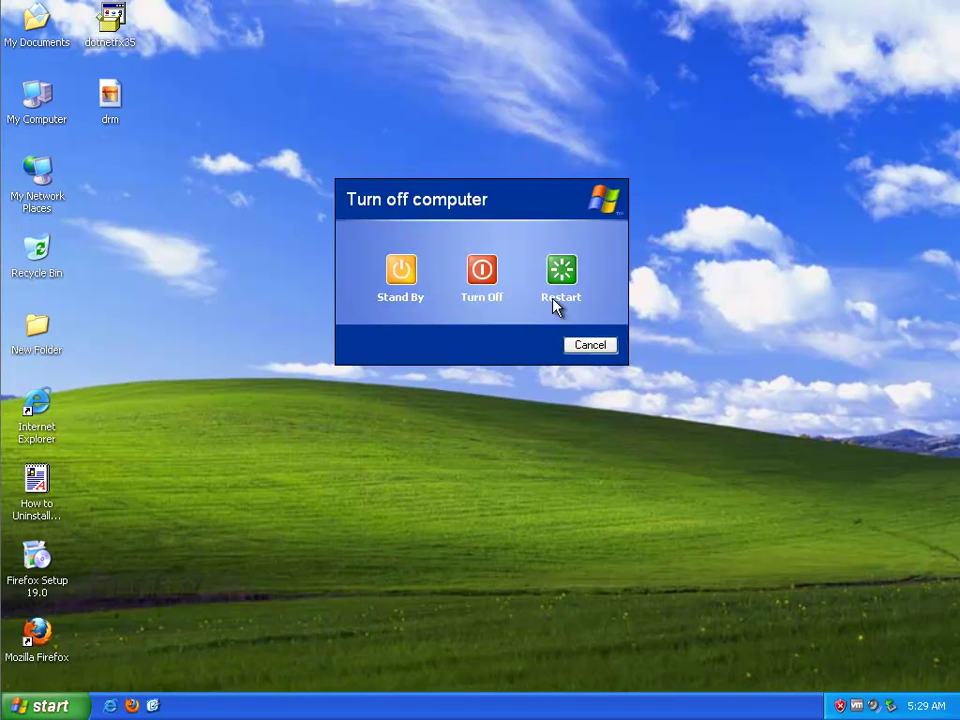
click(589, 345)
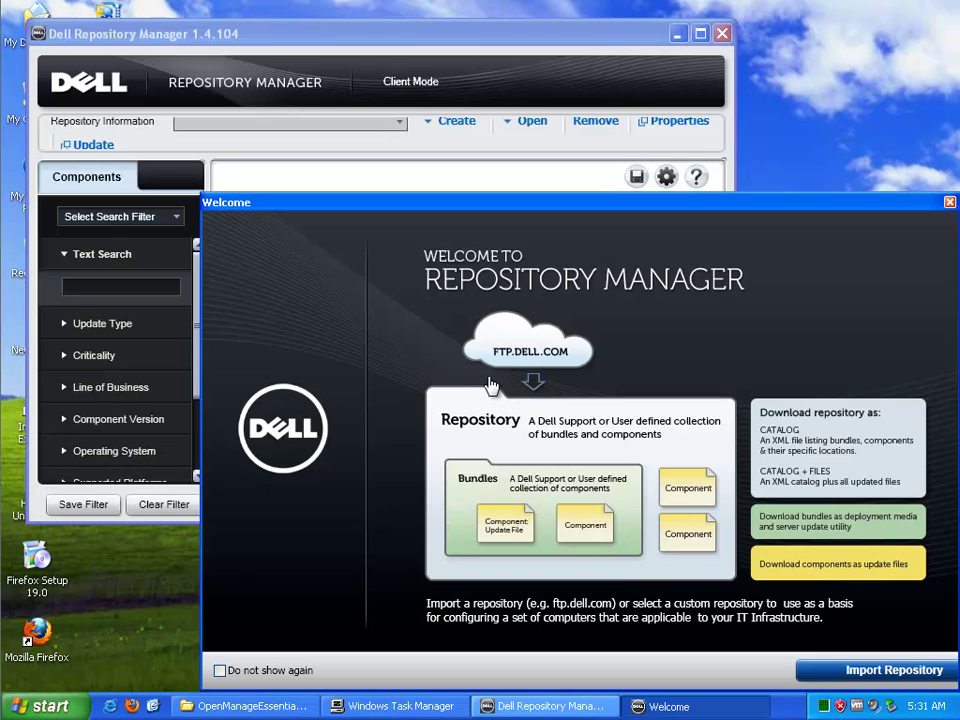
- Move the Repository Manager Welcome window aside and open Add or Remove Programs in Control Panel
drag(542, 210, 379, 135)
click(40, 706)
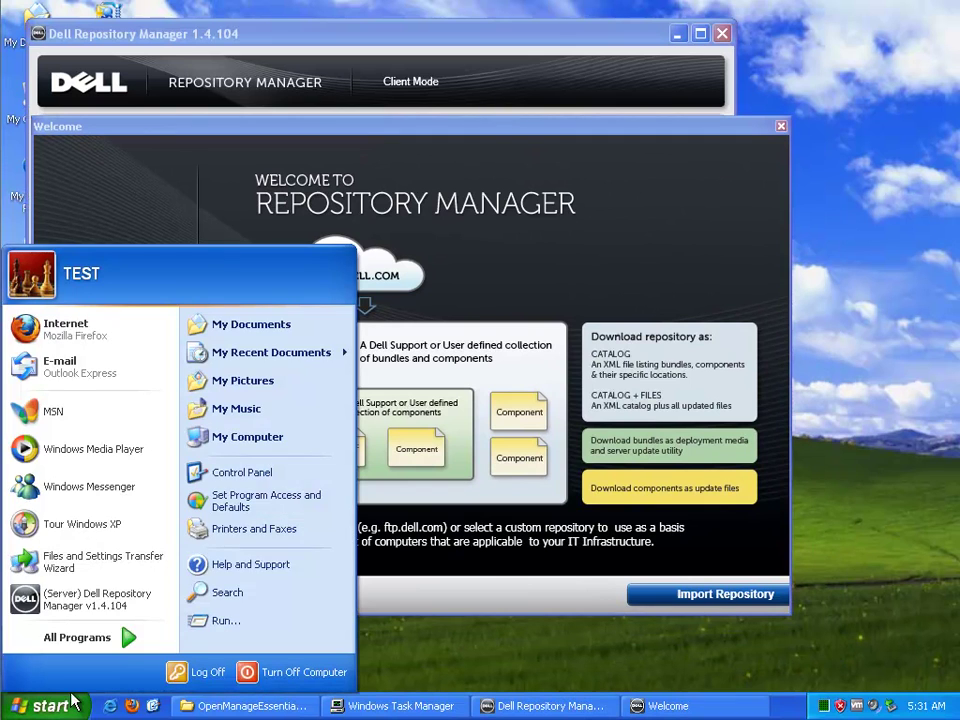
click(300, 478)
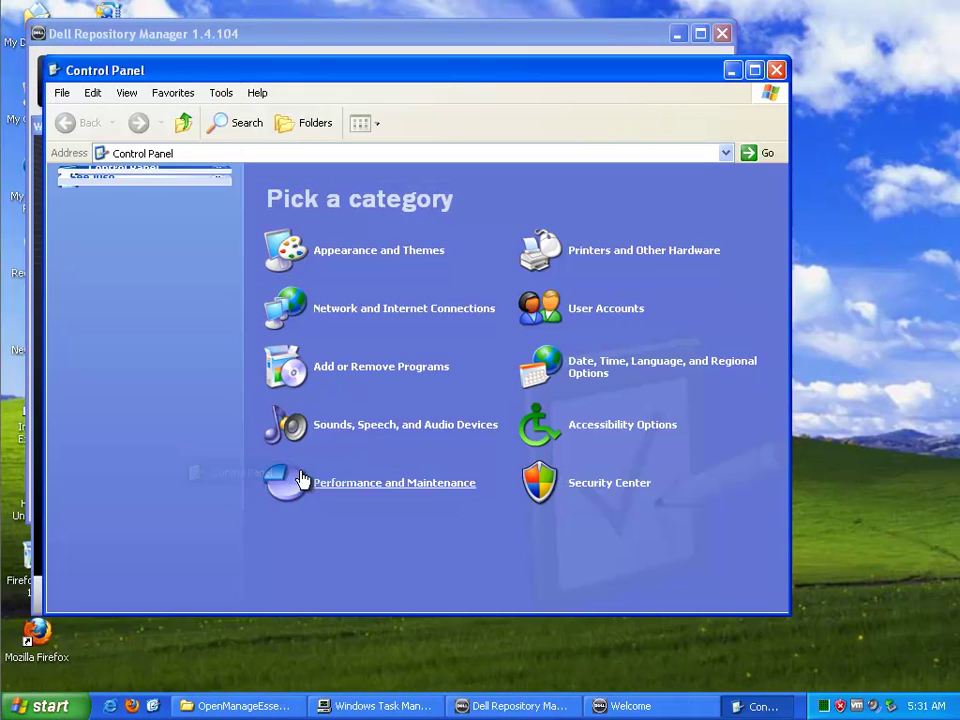
click(386, 368)
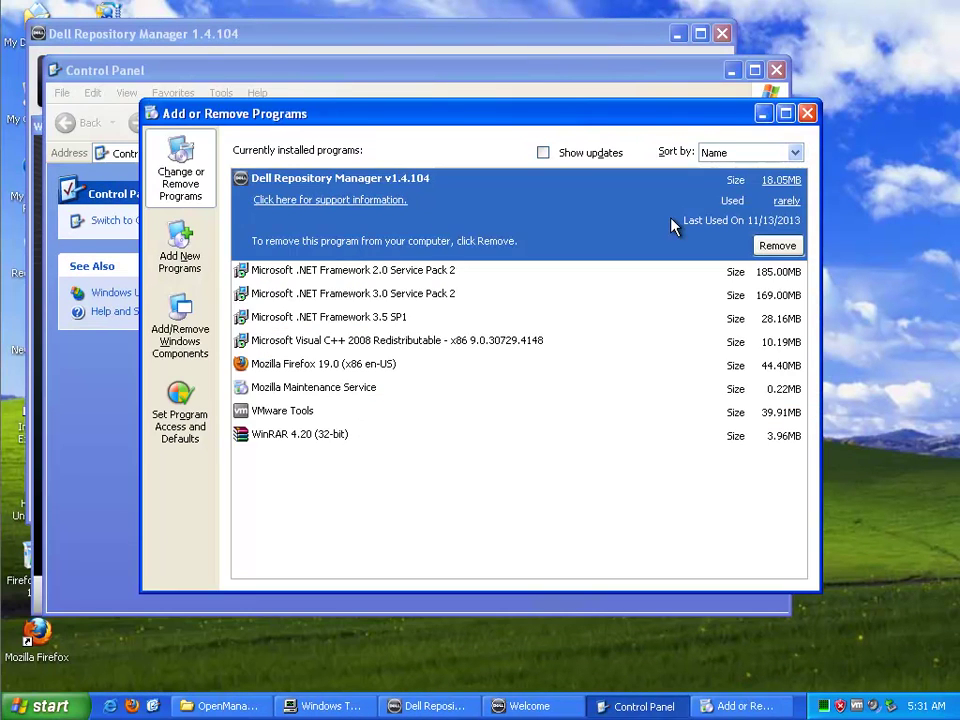
- Start removing Dell Repository Manager v1.4.104 while it is running, and move the prompt about open applications off the progress window
click(777, 245)
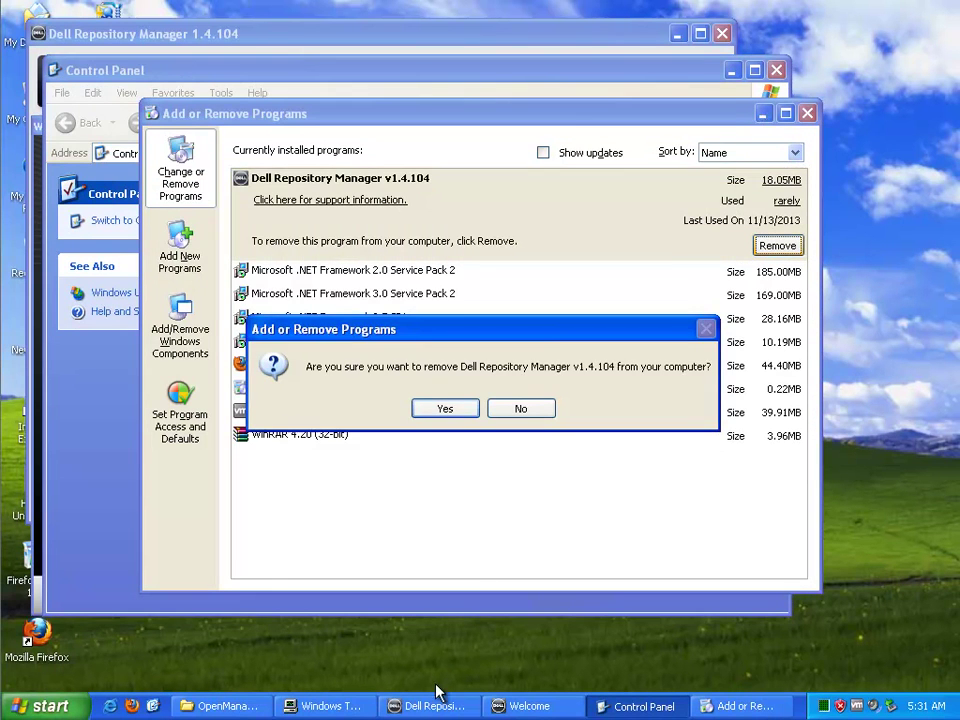
click(529, 706)
click(748, 707)
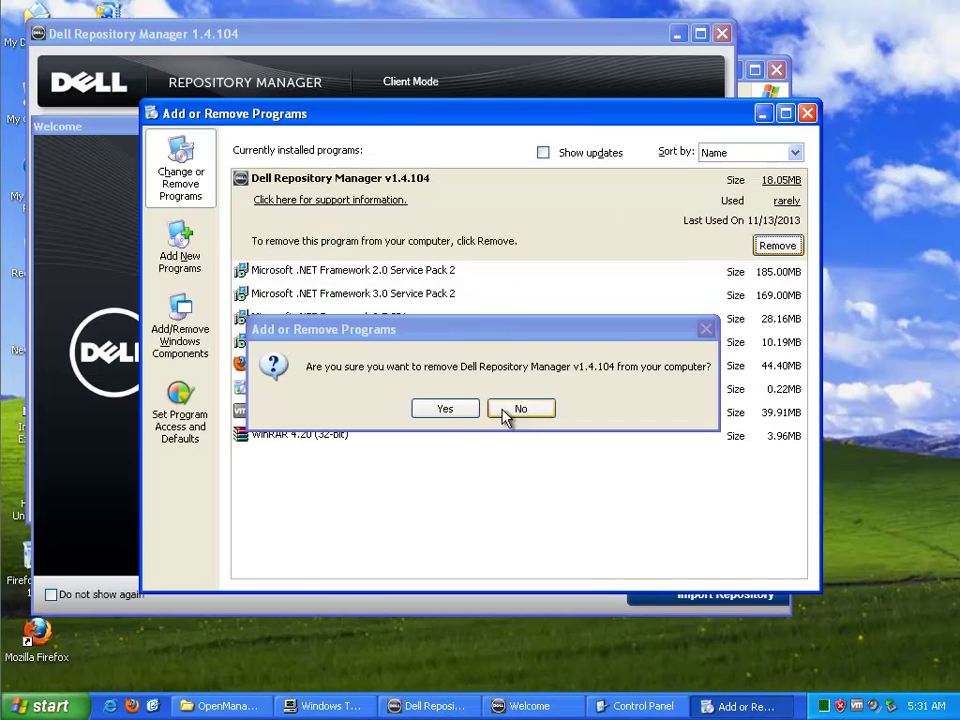
click(450, 412)
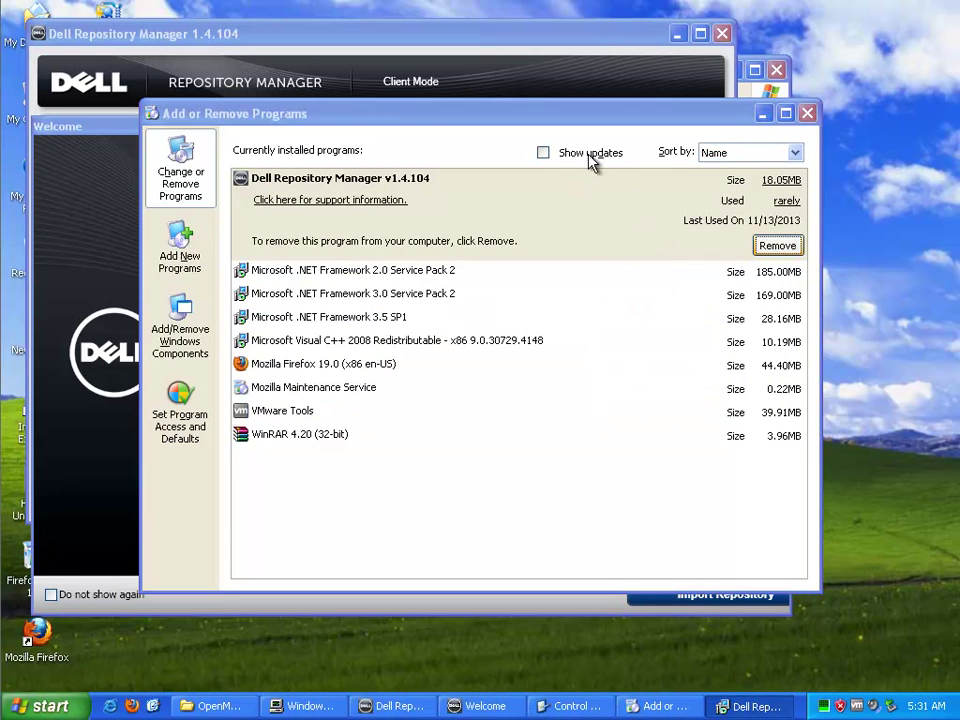
click(620, 42)
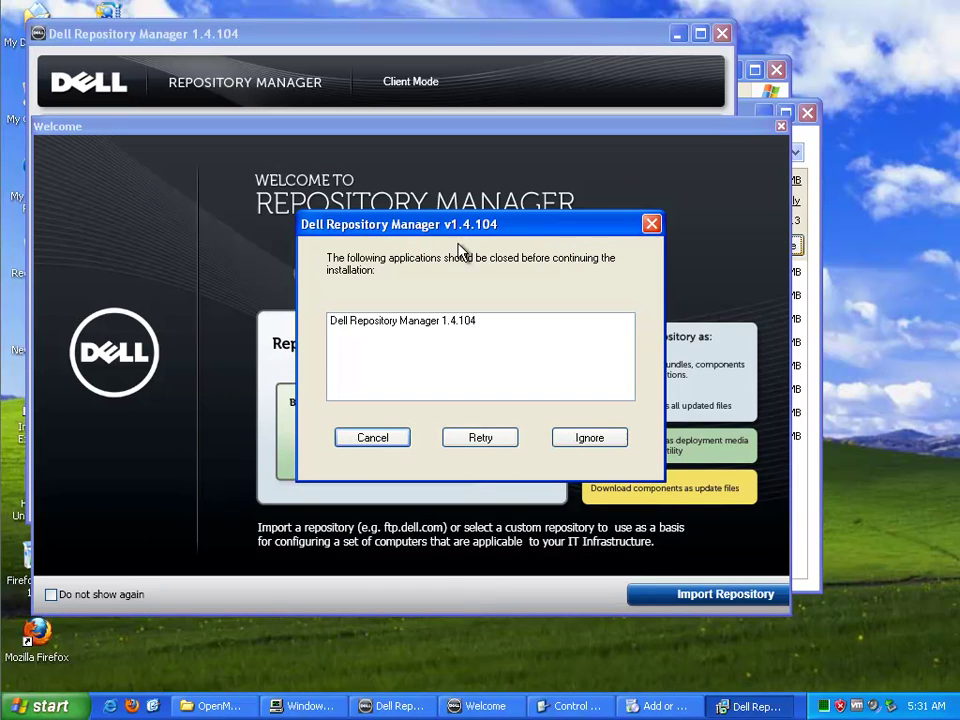
drag(471, 225, 467, 429)
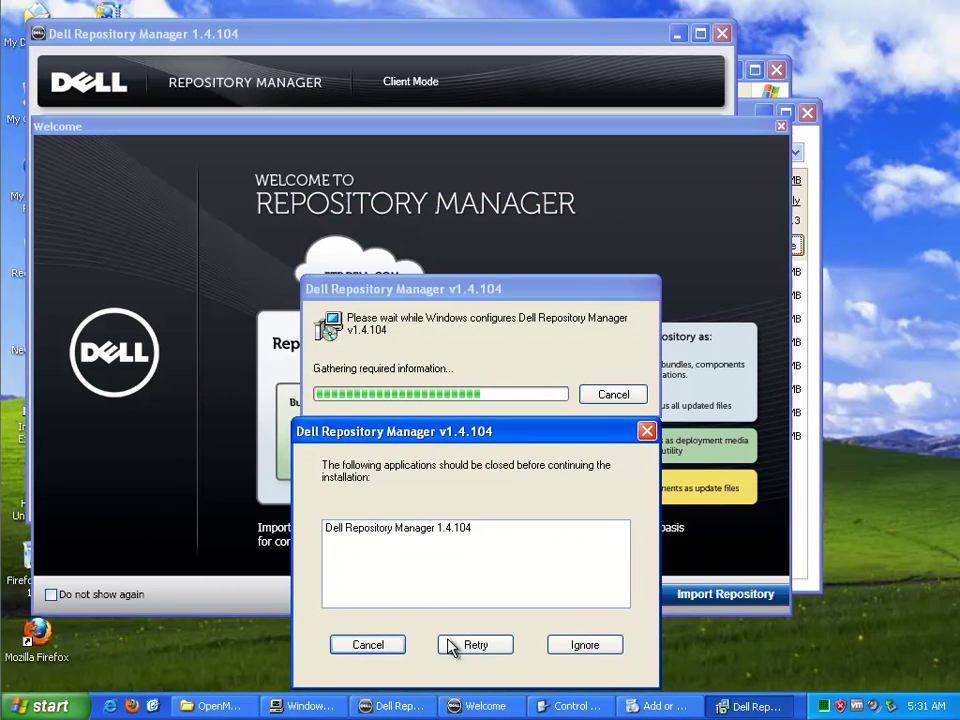